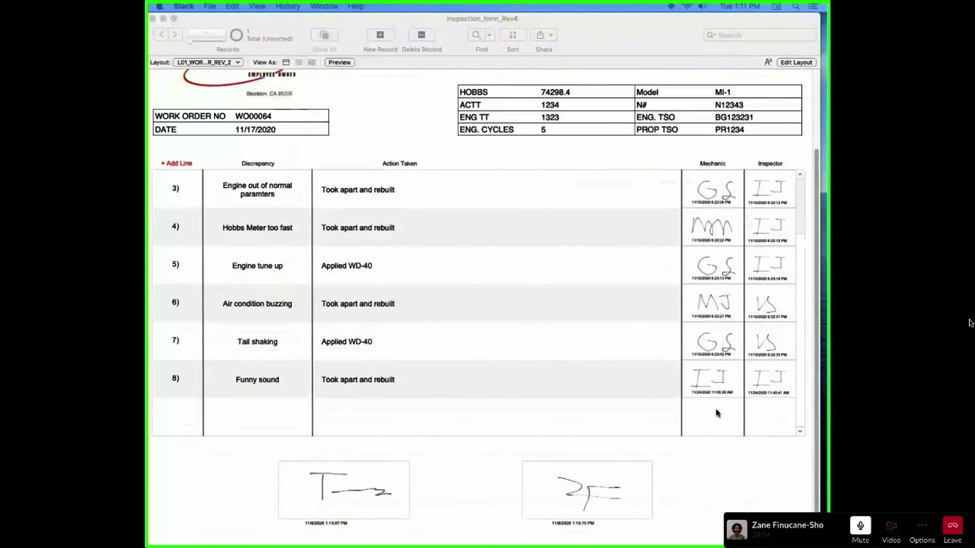
# Review the work order report from its last line items up to the aircraft details and header.
pyautogui.scroll(5, 653, 401)
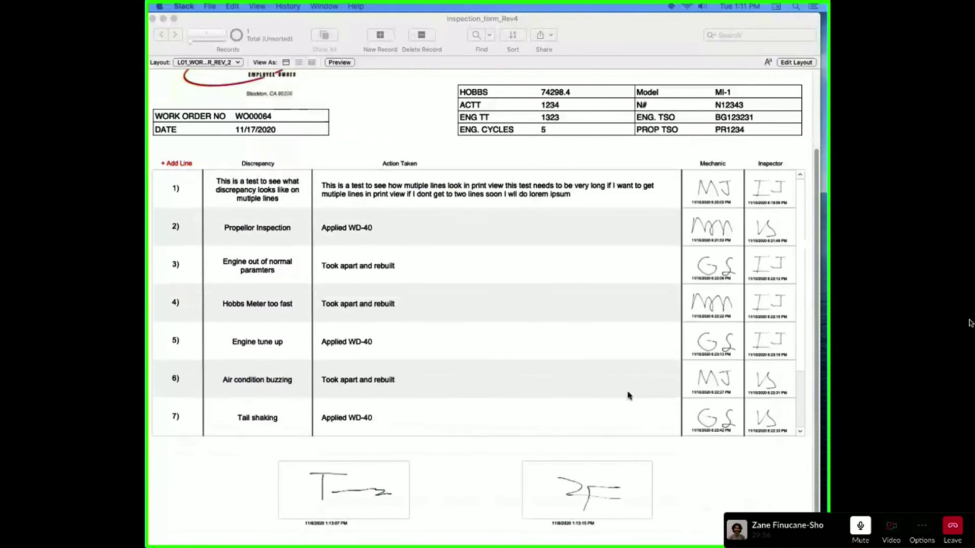
pyautogui.scroll(3, 490, 263)
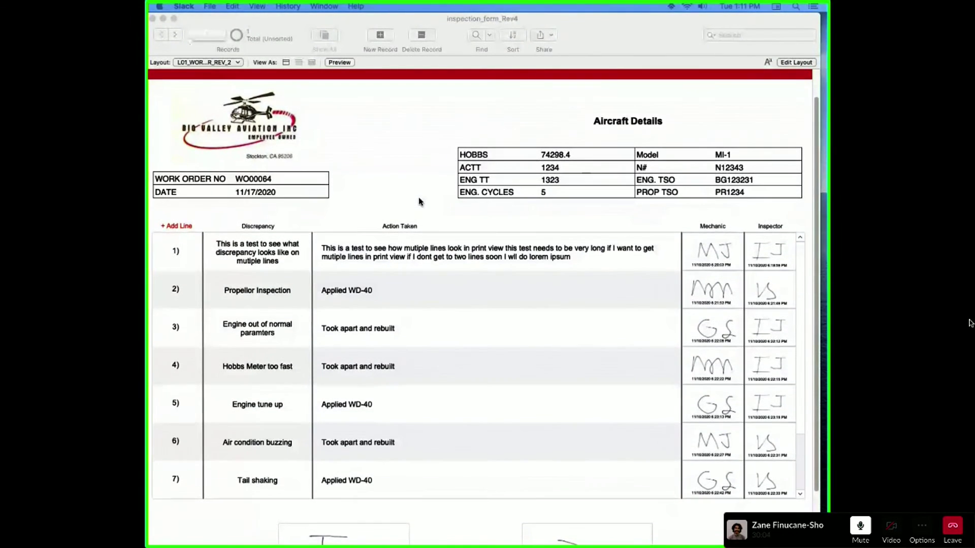
pyautogui.scroll(1, 419, 201)
pyautogui.scroll(1, 419, 202)
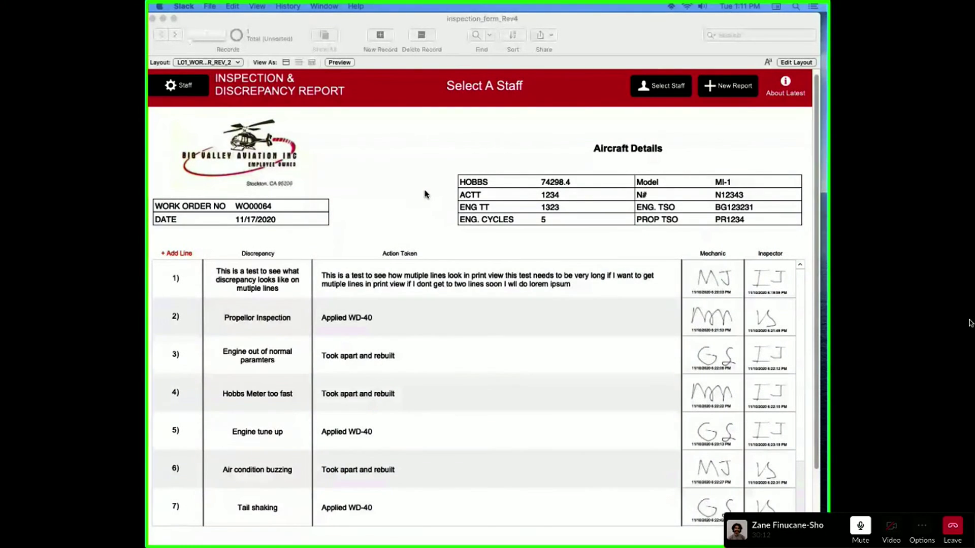
pyautogui.click(709, 160)
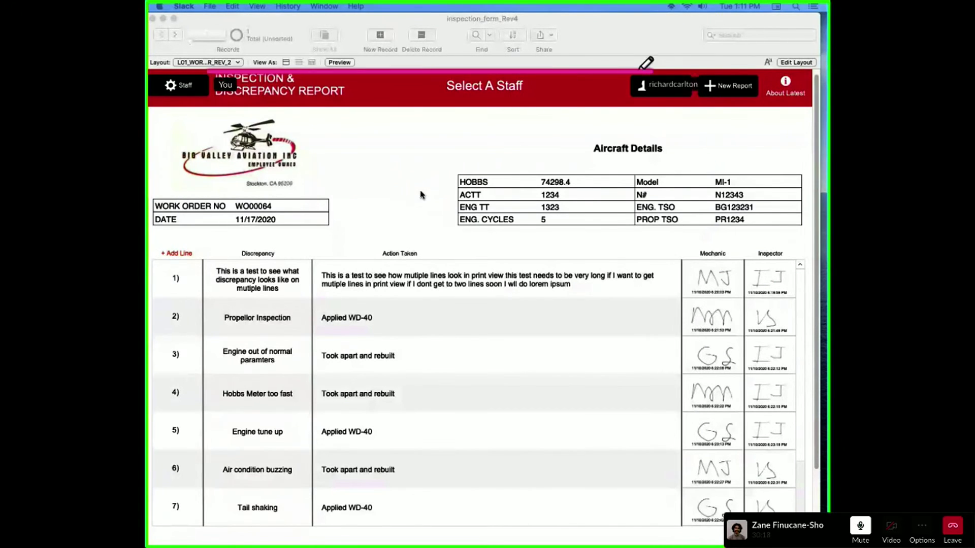
# Outline the report area and underline the entries of lines 1 to 7 with the screen-sharing pen, checking the line list.
pyautogui.moveTo(652, 71)
pyautogui.mouseDown()
pyautogui.moveTo(160, 330)
pyautogui.moveTo(153, 505)
pyautogui.moveTo(827, 452)
pyautogui.moveTo(851, 56)
pyautogui.moveTo(513, 38)
pyautogui.mouseUp()
pyautogui.moveTo(222, 286); pyautogui.dragTo(459, 273)
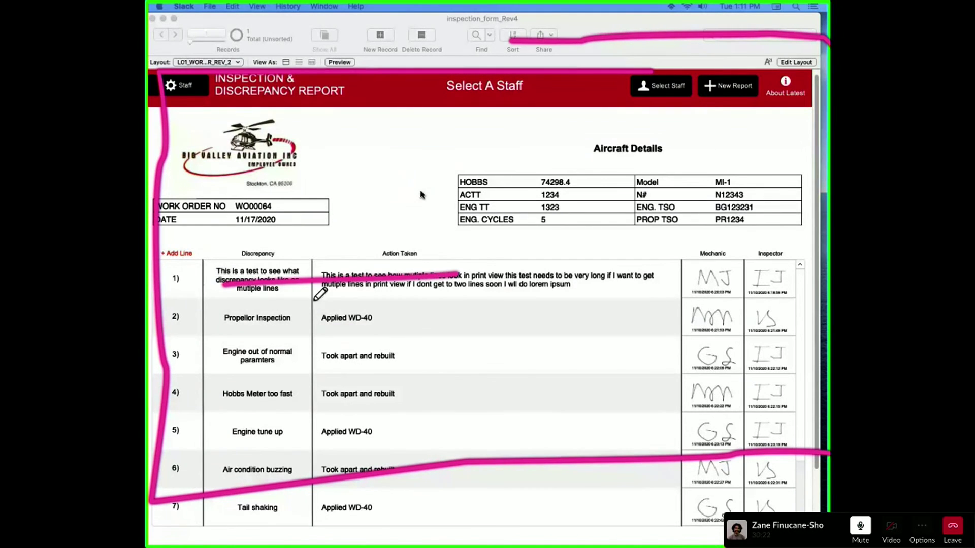
pyautogui.moveTo(302, 311); pyautogui.dragTo(448, 312)
pyautogui.moveTo(311, 349); pyautogui.dragTo(472, 349)
pyautogui.moveTo(492, 392); pyautogui.dragTo(335, 398)
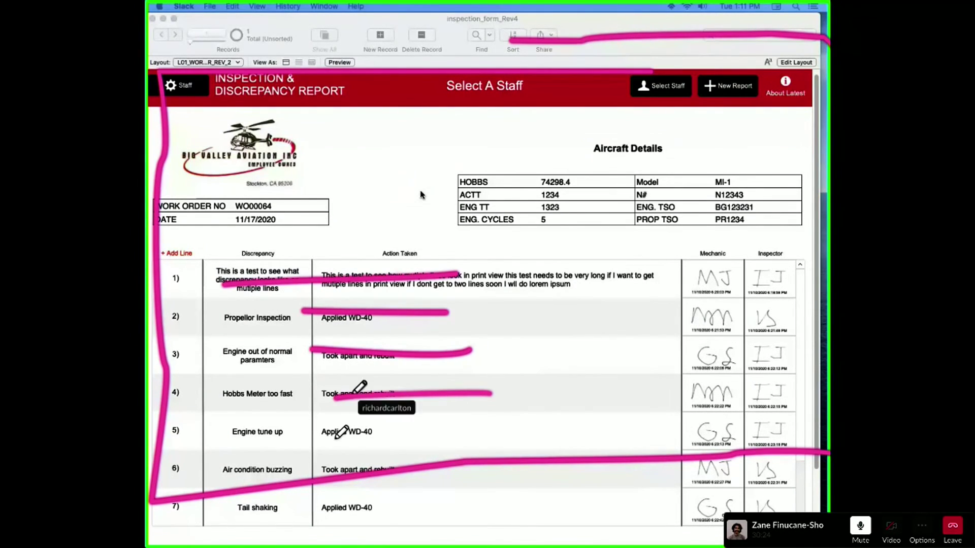
pyautogui.moveTo(334, 440); pyautogui.dragTo(444, 438)
pyautogui.moveTo(330, 470); pyautogui.dragTo(406, 464)
pyautogui.moveTo(309, 516); pyautogui.dragTo(529, 503)
pyautogui.scroll(-1, 414, 343)
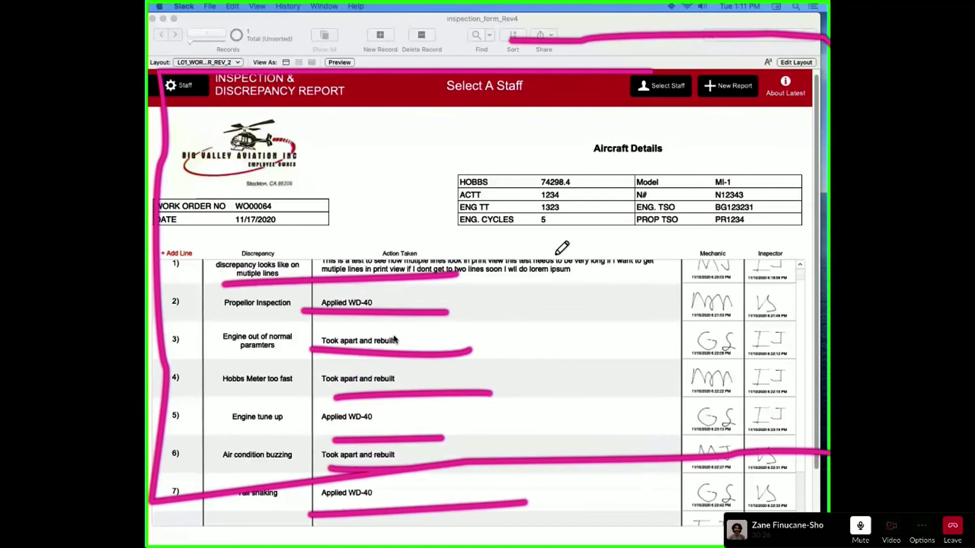
pyautogui.scroll(-1, 389, 339)
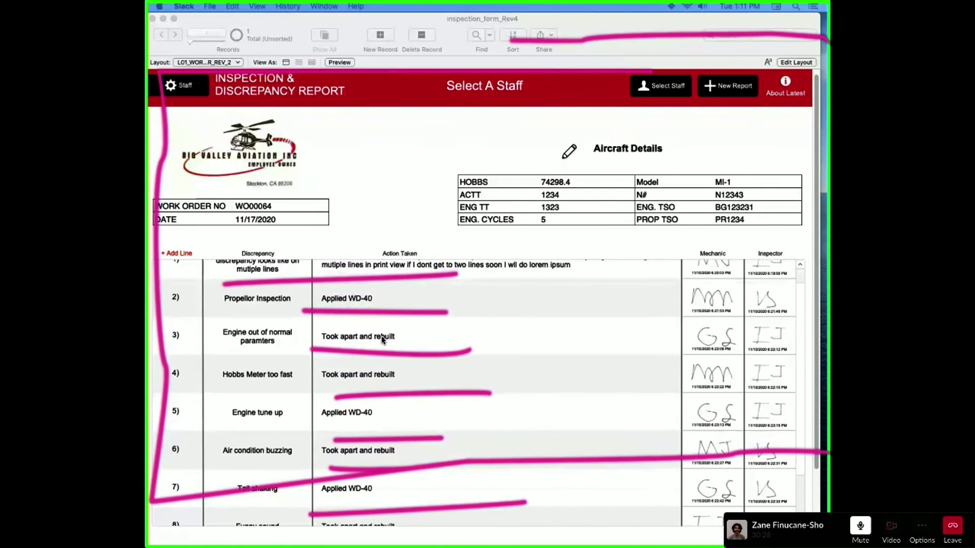
pyautogui.scroll(1, 307, 293)
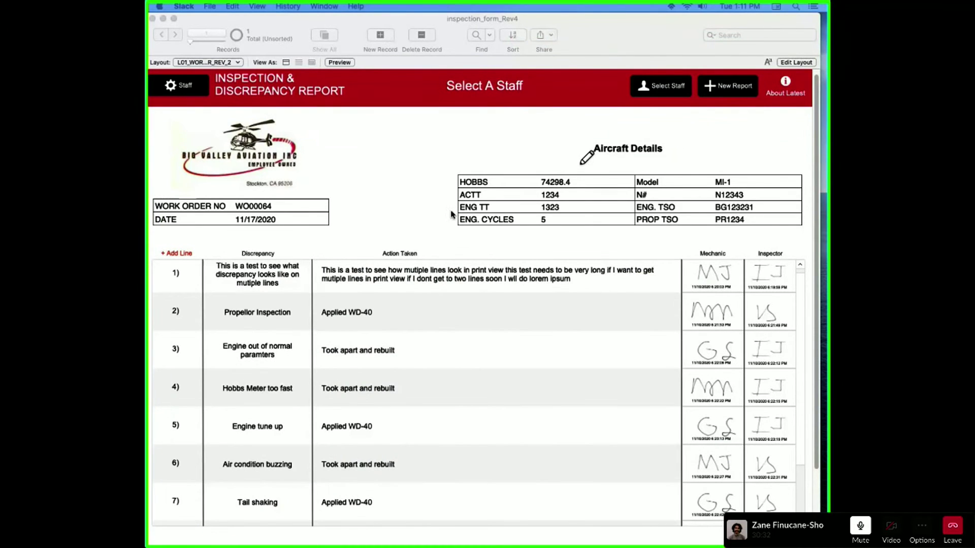
# Open the database definitions and examine the relationships graph for the work order, line items and signature table groups.
pyautogui.click(341, 237)
pyautogui.press('super+shift+d')
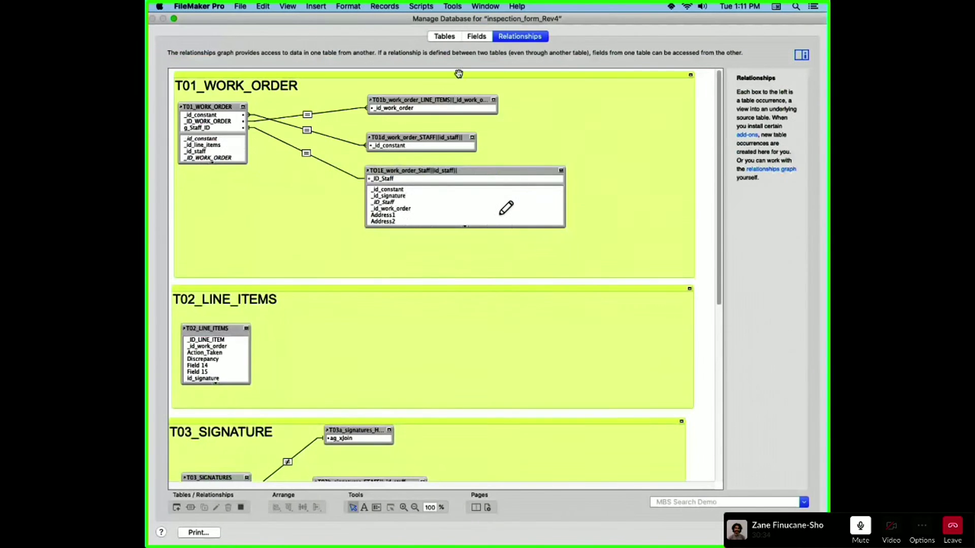
pyautogui.scroll(-10, 300, 148)
pyautogui.scroll(2, 316, 150)
pyautogui.scroll(5, 316, 150)
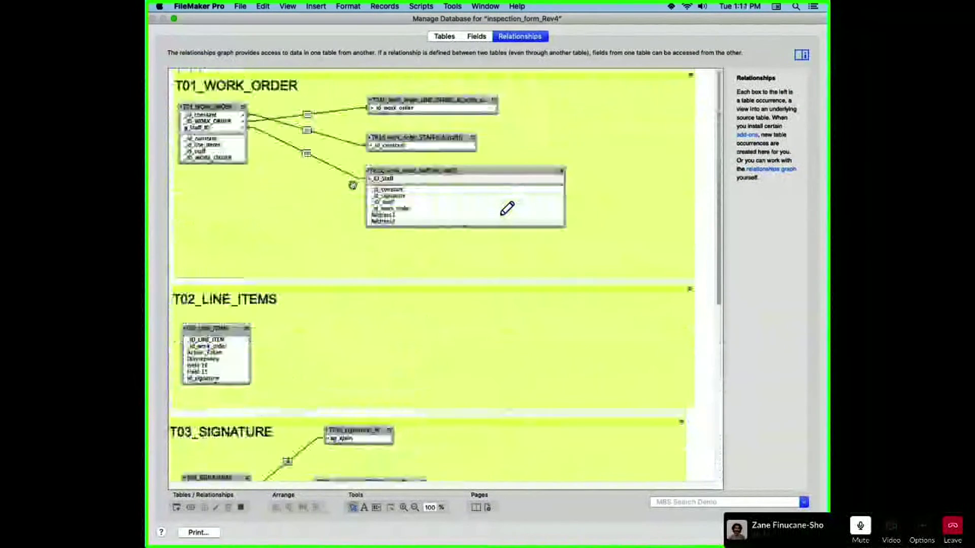
pyautogui.scroll(-3, 280, 185)
pyautogui.scroll(5, 275, 192)
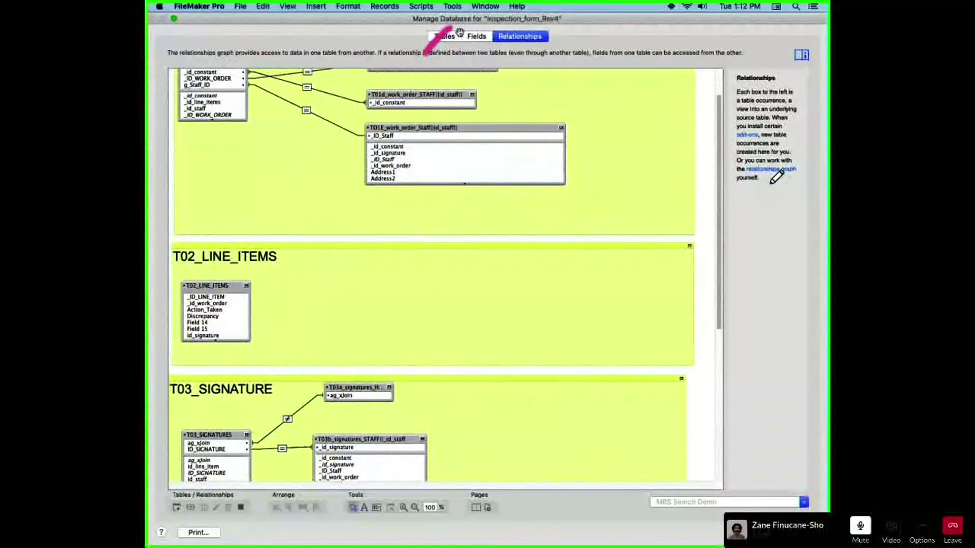
pyautogui.scroll(4, 315, 224)
# Review the list of tables, pointing out HTML and Staff, and leave the database definitions.
pyautogui.click(443, 37)
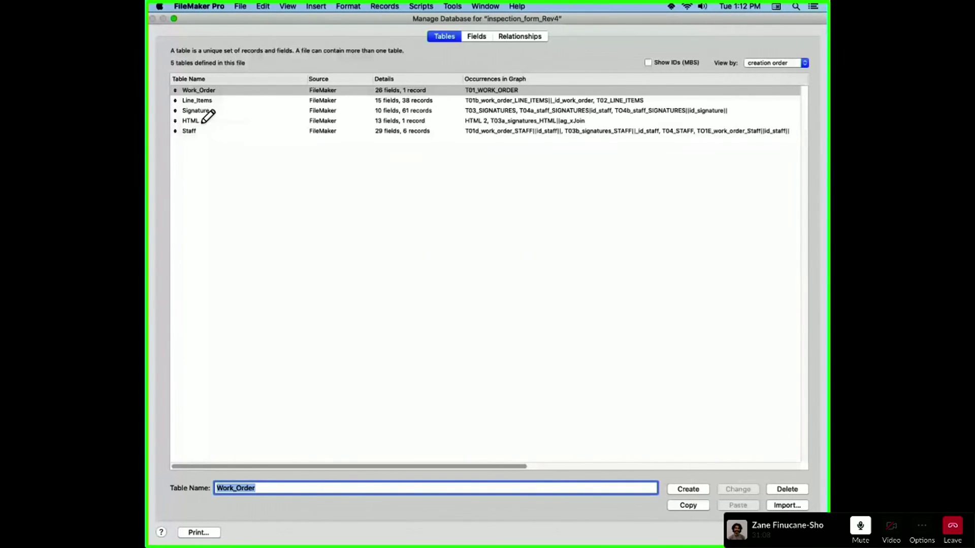
pyautogui.moveTo(200, 121); pyautogui.dragTo(218, 123)
pyautogui.moveTo(200, 132); pyautogui.dragTo(221, 132)
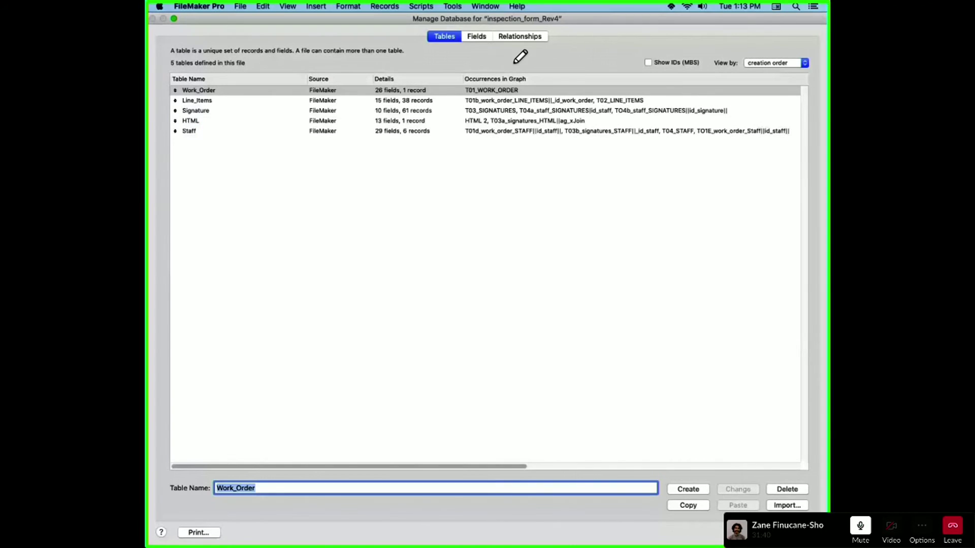
pyautogui.press('Return')
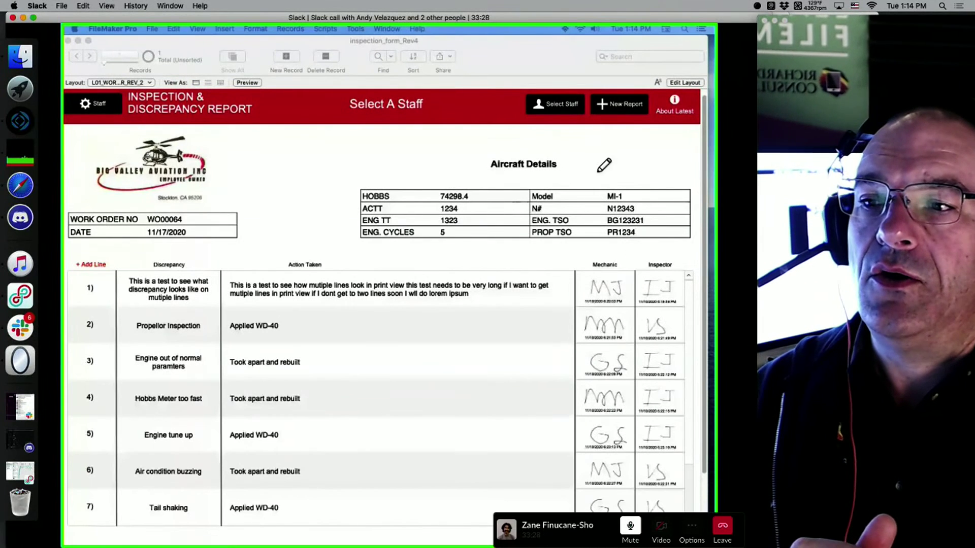
# Create a new report and fill its first line with the discrepancy "bad wing" and the action Applied WD-40.
pyautogui.moveTo(636, 93)
pyautogui.mouseDown()
pyautogui.moveTo(587, 101)
pyautogui.moveTo(590, 115)
pyautogui.moveTo(641, 98)
pyautogui.mouseUp()
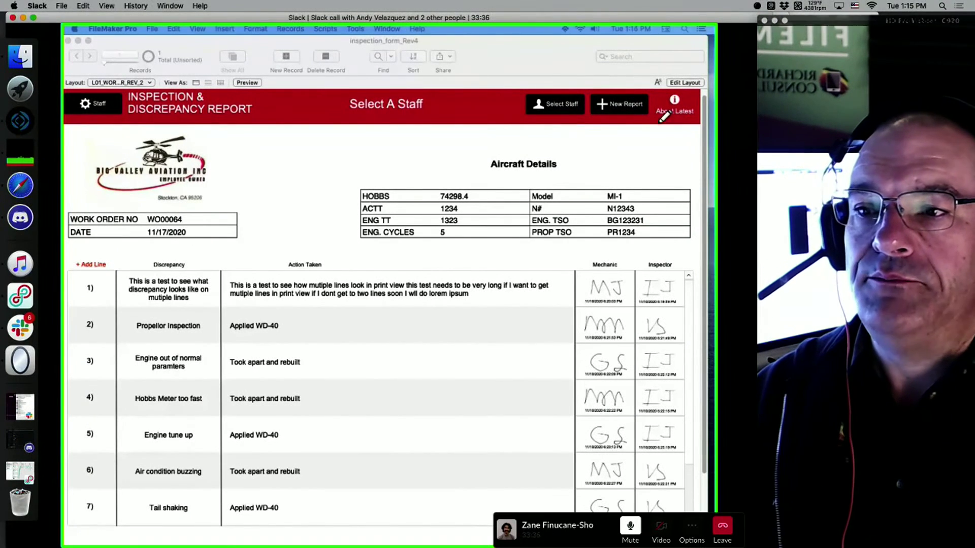
pyautogui.moveTo(639, 89); pyautogui.dragTo(620, 130)
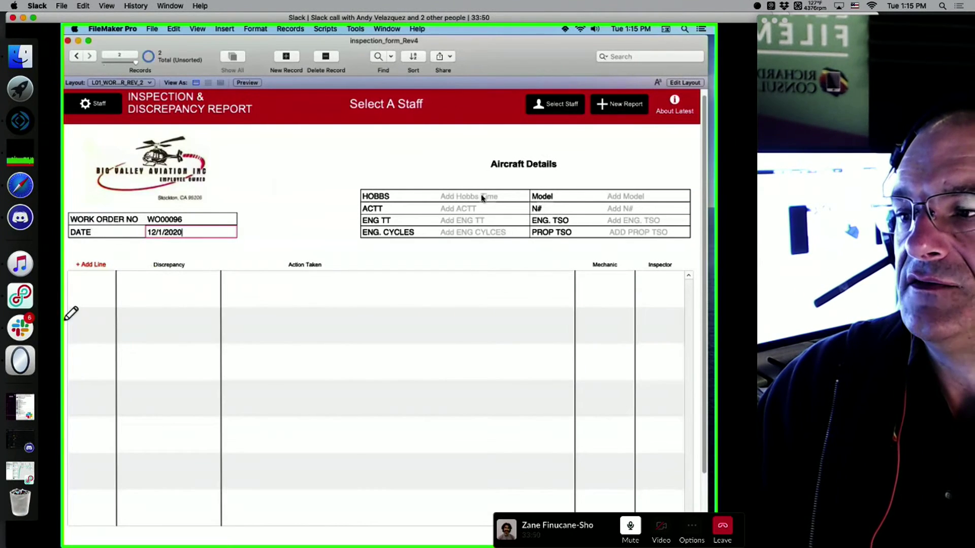
pyautogui.click(80, 296)
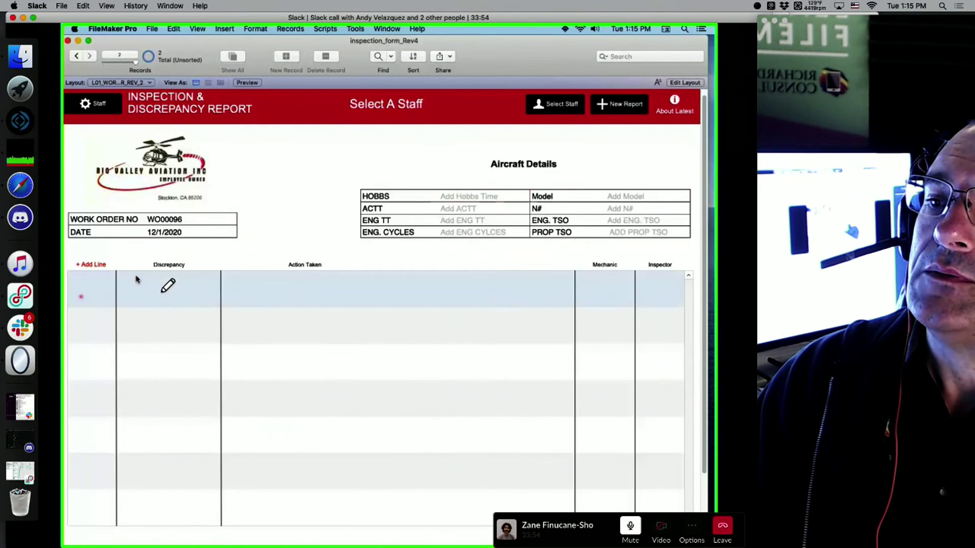
pyautogui.write('wing')
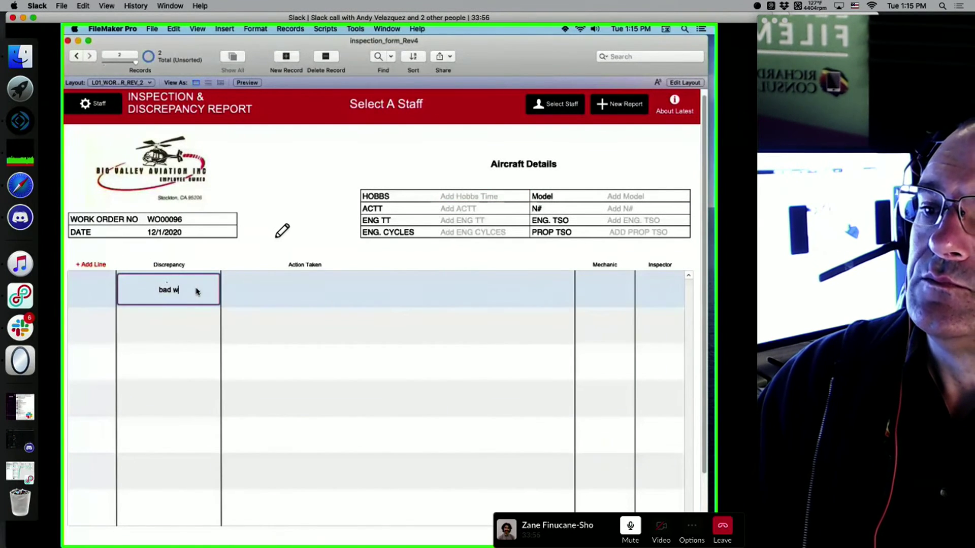
pyautogui.click(298, 286)
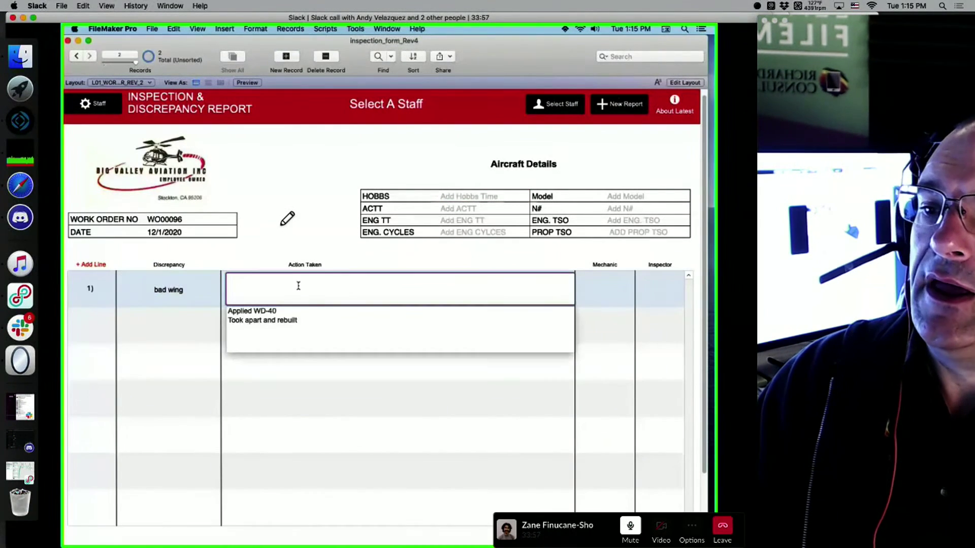
pyautogui.click(278, 311)
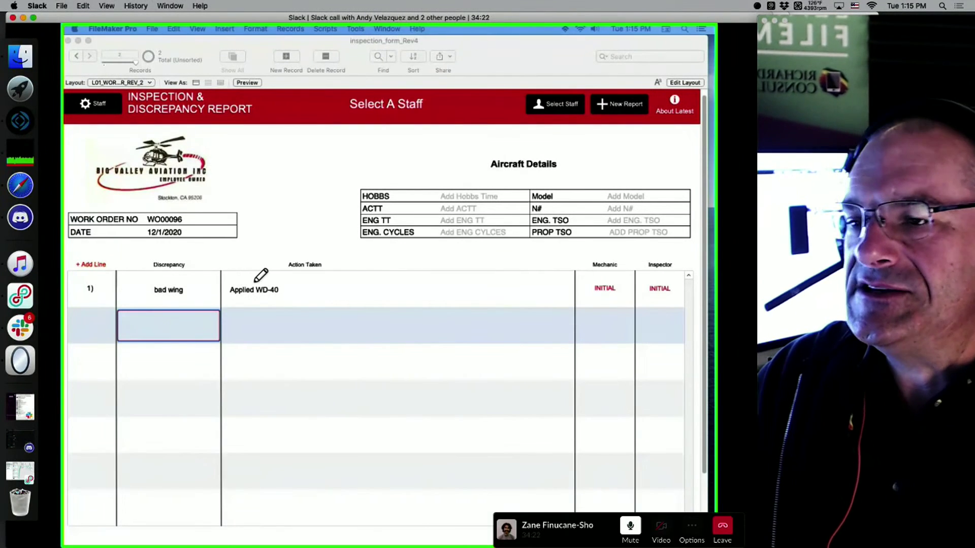
# Point out the Discrepancy and Action Taken columns with the pen and circle the first line's mechanic initial field.
pyautogui.moveTo(210, 265)
pyautogui.mouseDown()
pyautogui.moveTo(140, 305)
pyautogui.moveTo(203, 318)
pyautogui.moveTo(206, 252)
pyautogui.mouseUp()
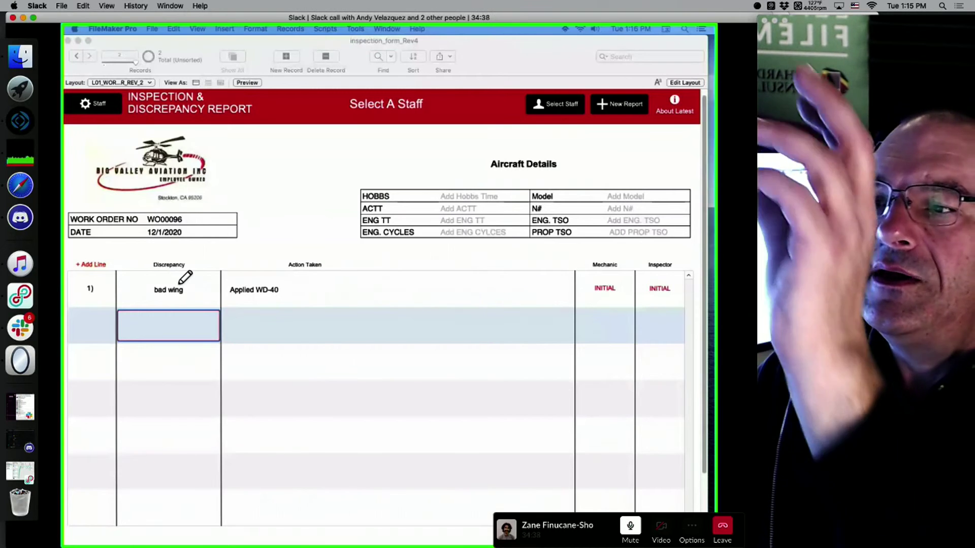
pyautogui.moveTo(167, 250); pyautogui.dragTo(166, 287)
pyautogui.moveTo(185, 320)
pyautogui.mouseDown()
pyautogui.moveTo(158, 340)
pyautogui.moveTo(193, 455)
pyautogui.mouseUp()
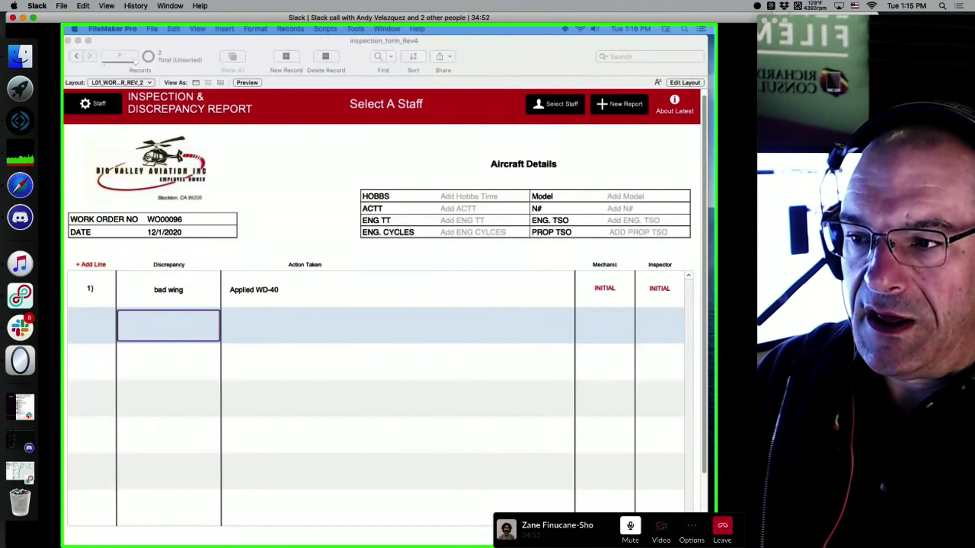
pyautogui.moveTo(379, 256)
pyautogui.mouseDown()
pyautogui.moveTo(285, 265)
pyautogui.moveTo(383, 301)
pyautogui.moveTo(391, 259)
pyautogui.mouseUp()
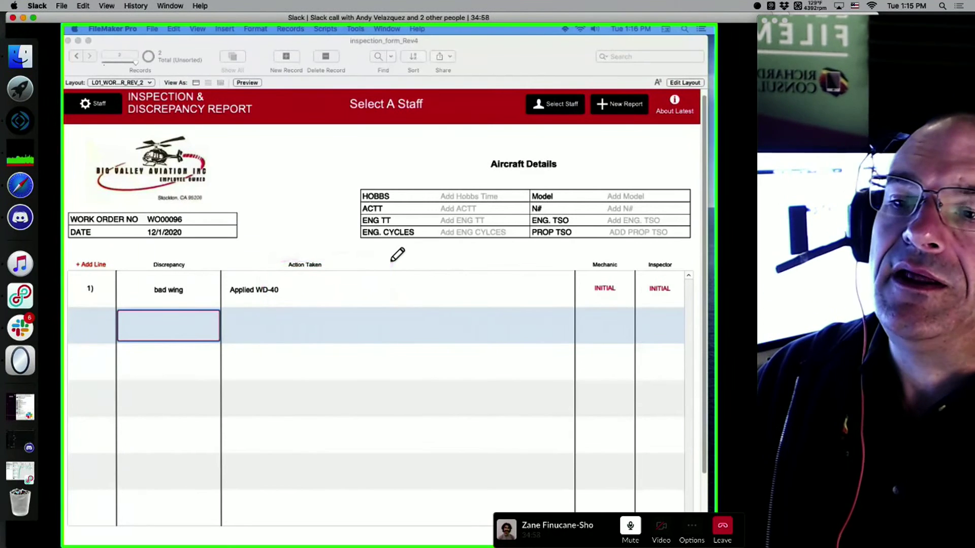
pyautogui.moveTo(631, 256)
pyautogui.mouseDown()
pyautogui.moveTo(584, 259)
pyautogui.moveTo(571, 297)
pyautogui.moveTo(622, 308)
pyautogui.moveTo(631, 300)
pyautogui.mouseUp()
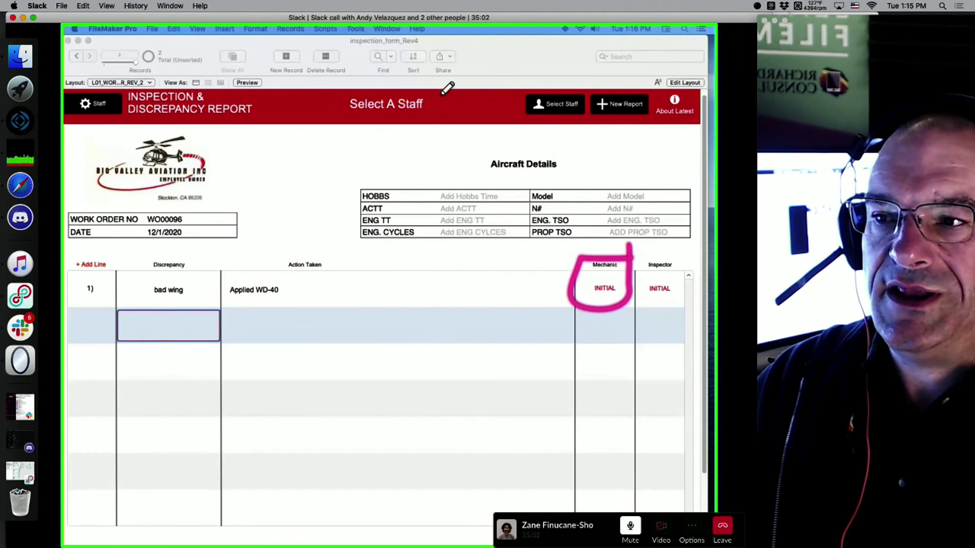
# Select a mechanic as the report's current staff member and open the staff list.
pyautogui.moveTo(459, 93)
pyautogui.mouseDown()
pyautogui.moveTo(330, 92)
pyautogui.moveTo(375, 120)
pyautogui.moveTo(446, 84)
pyautogui.mouseUp()
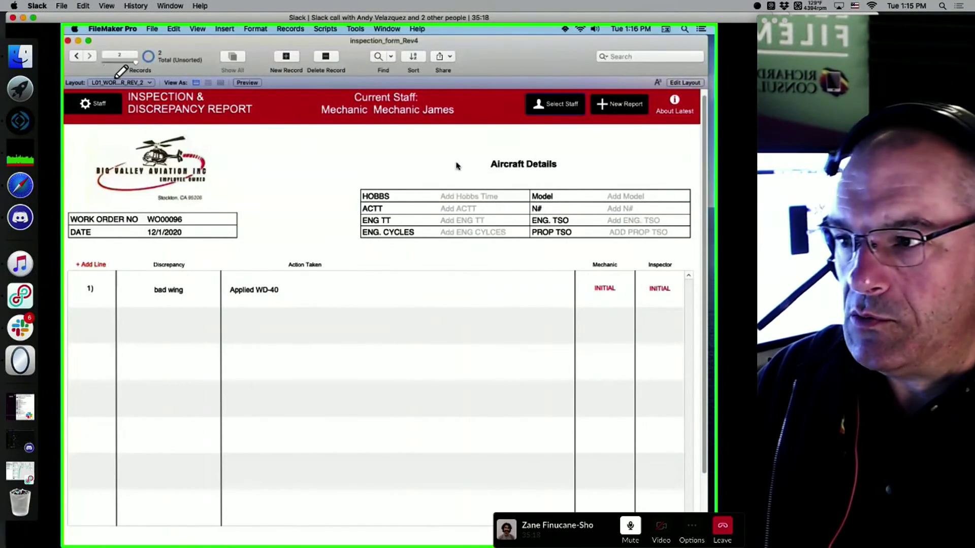
pyautogui.moveTo(119, 86); pyautogui.dragTo(92, 116)
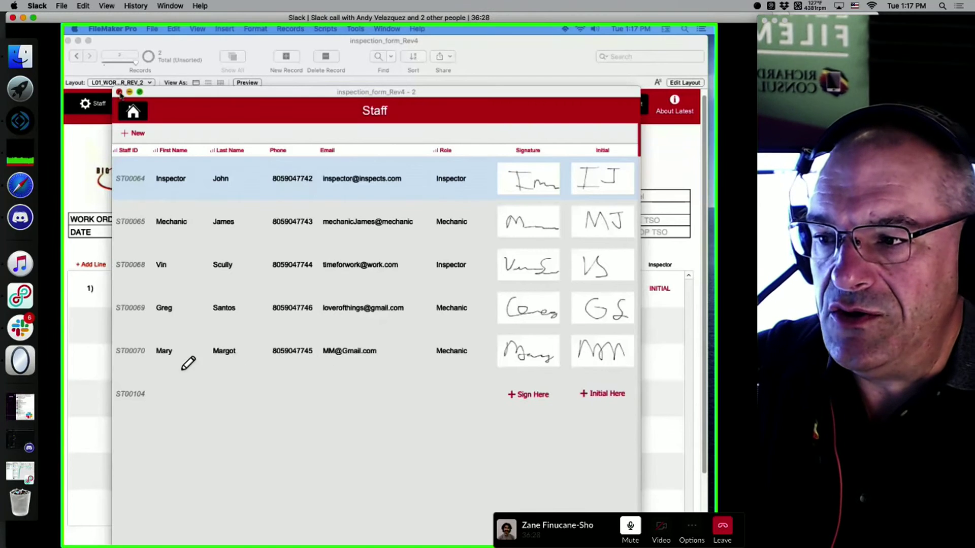
# Add a new staff record and enter the person's first name, last name, phone number and e-mail.
pyautogui.click(139, 135)
pyautogui.click(139, 134)
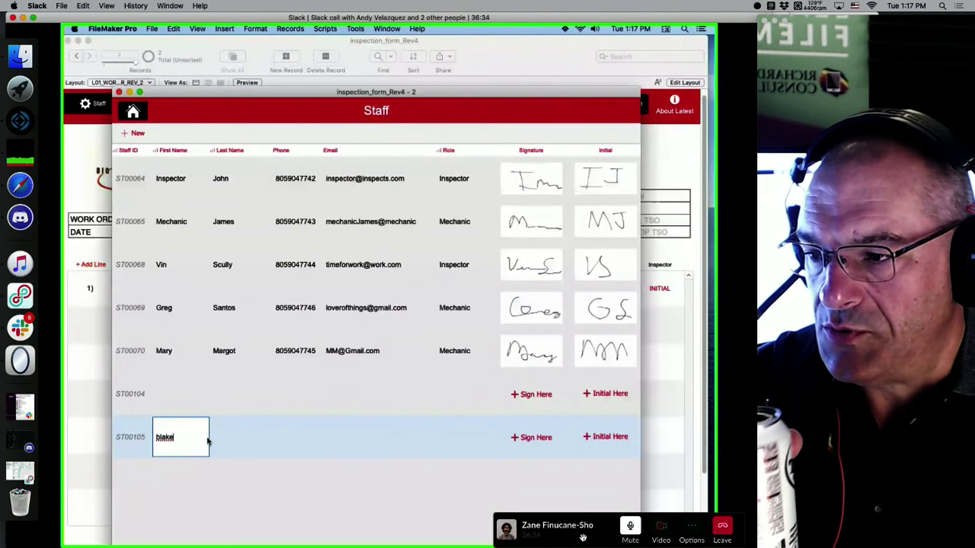
pyautogui.press('Tab')
pyautogui.write('john')
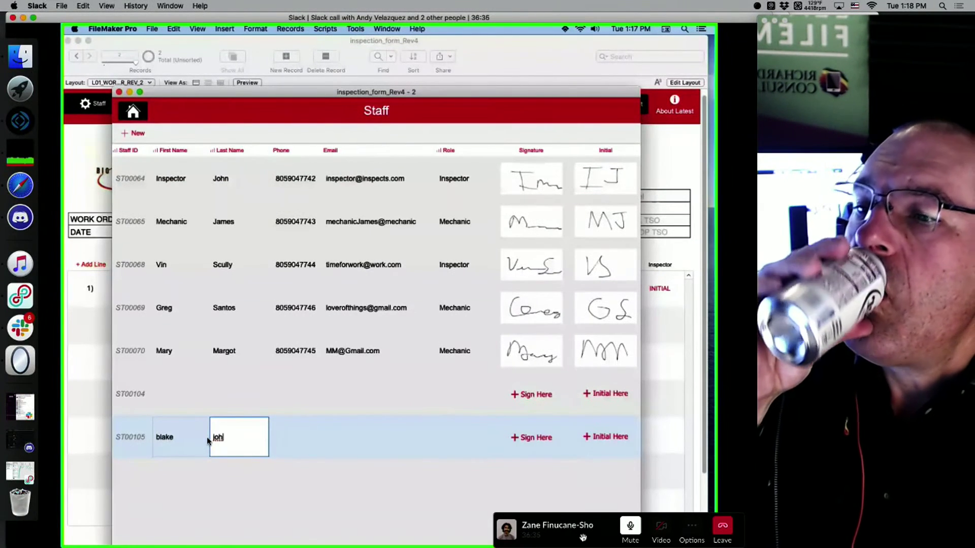
pyautogui.press('Tab')
pyautogui.write('12341234')
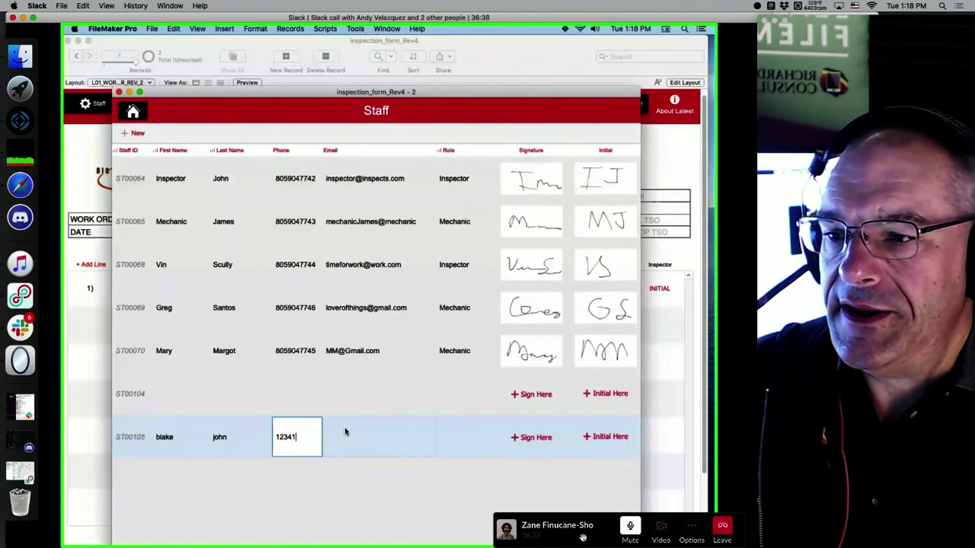
pyautogui.press('Tab')
pyautogui.write('bh')
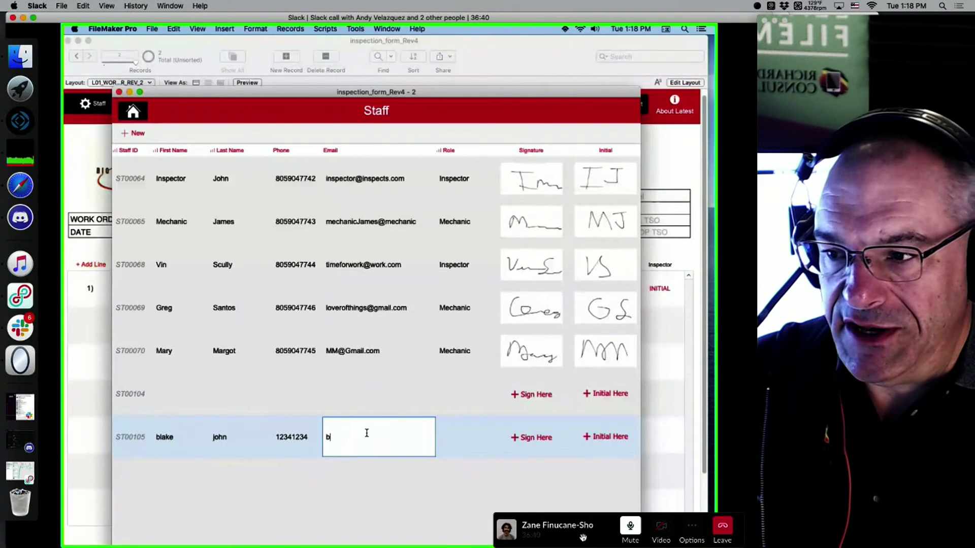
# Draw the new staff member's signature freehand and save it to the record.
pyautogui.click(532, 441)
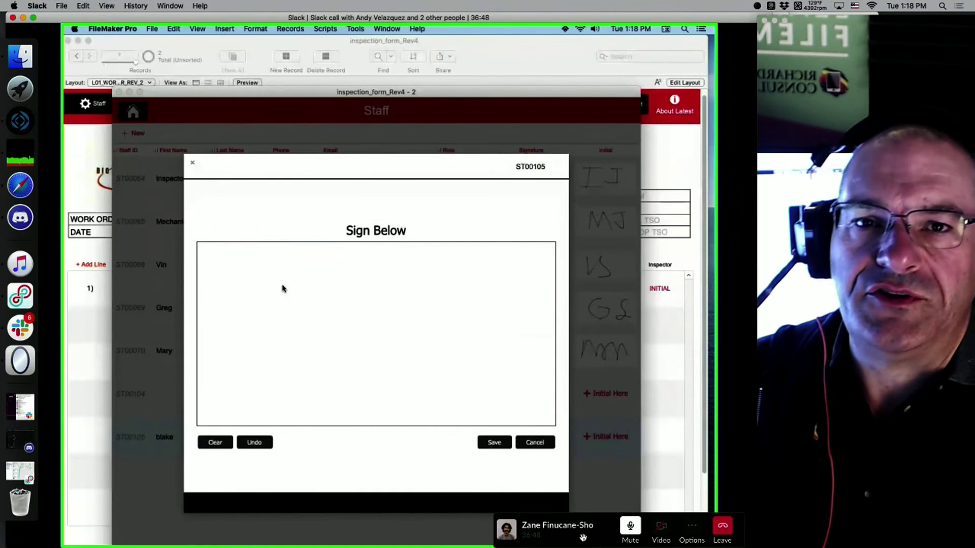
pyautogui.moveTo(283, 286)
pyautogui.mouseDown()
pyautogui.moveTo(274, 348)
pyautogui.moveTo(320, 391)
pyautogui.moveTo(275, 366)
pyautogui.moveTo(333, 411)
pyautogui.moveTo(516, 375)
pyautogui.moveTo(531, 348)
pyautogui.moveTo(520, 378)
pyautogui.moveTo(553, 395)
pyautogui.mouseUp()
pyautogui.click(491, 445)
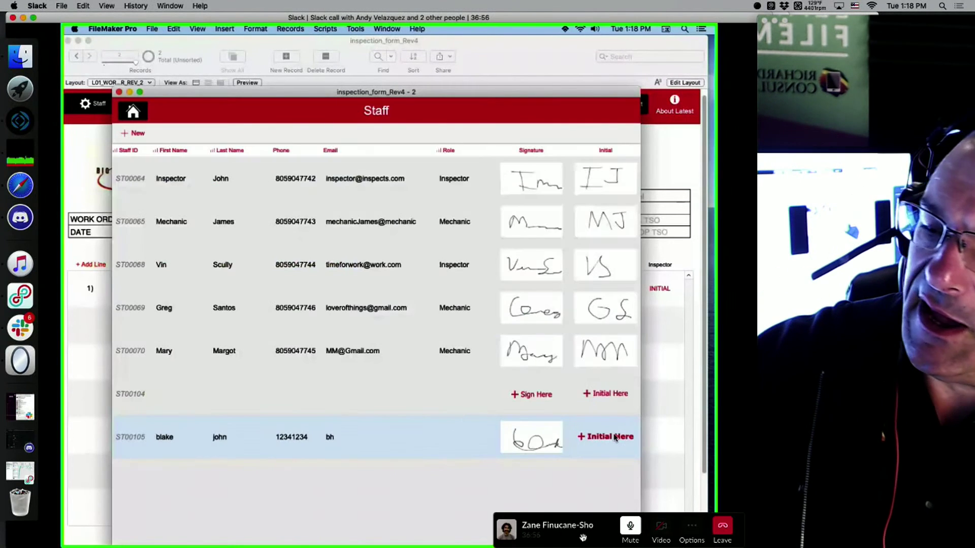
# Draw the new staff member's initials freehand and save them to the record.
pyautogui.click(614, 438)
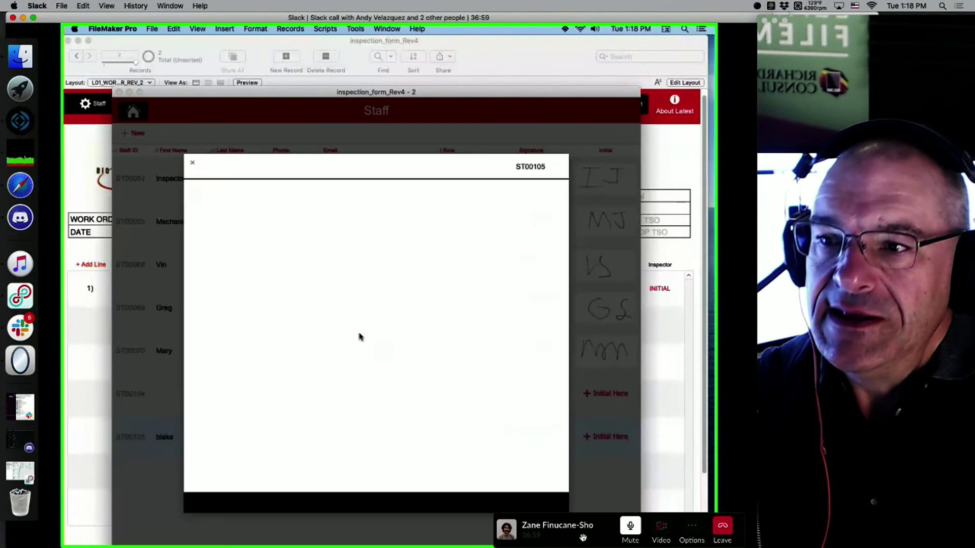
pyautogui.moveTo(320, 269)
pyautogui.mouseDown()
pyautogui.moveTo(316, 339)
pyautogui.moveTo(337, 322)
pyautogui.moveTo(321, 325)
pyautogui.mouseUp()
pyautogui.moveTo(446, 284)
pyautogui.mouseDown()
pyautogui.moveTo(447, 346)
pyautogui.moveTo(447, 334)
pyautogui.mouseUp()
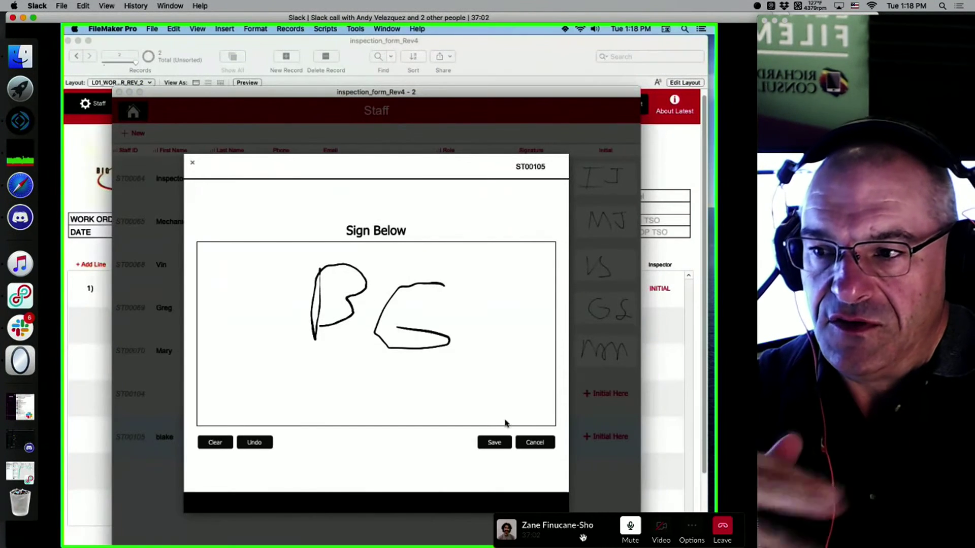
pyautogui.click(500, 441)
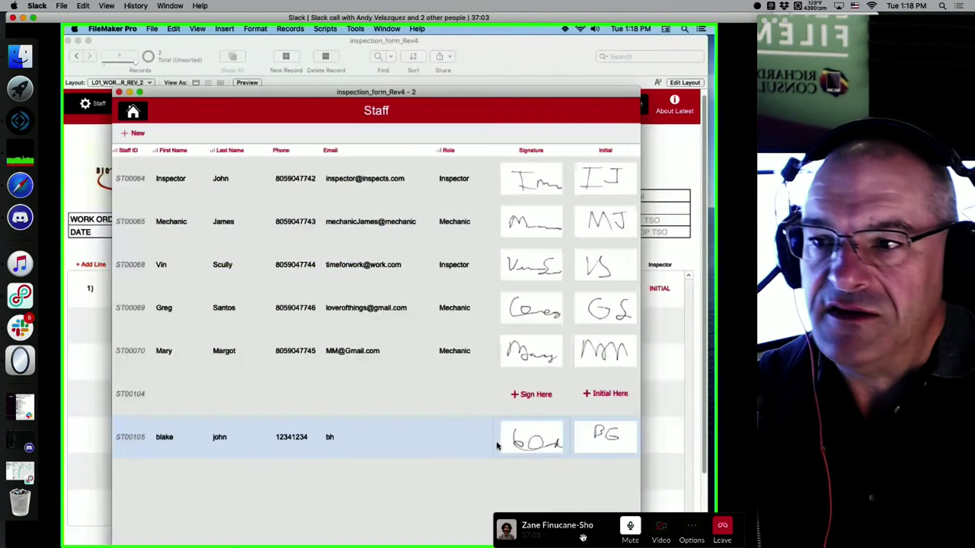
# Set the new staff member's role to Mechanic and close the staff list.
pyautogui.click(444, 440)
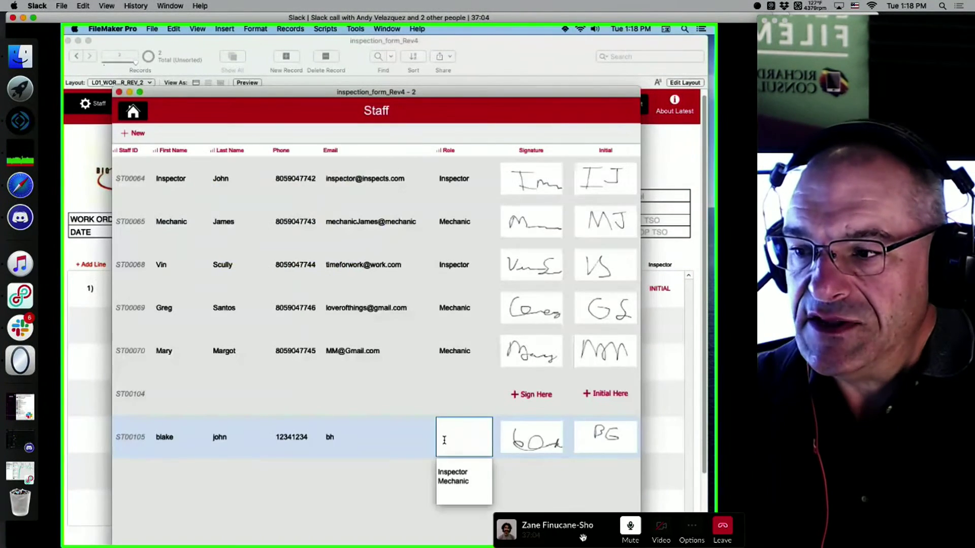
pyautogui.click(452, 472)
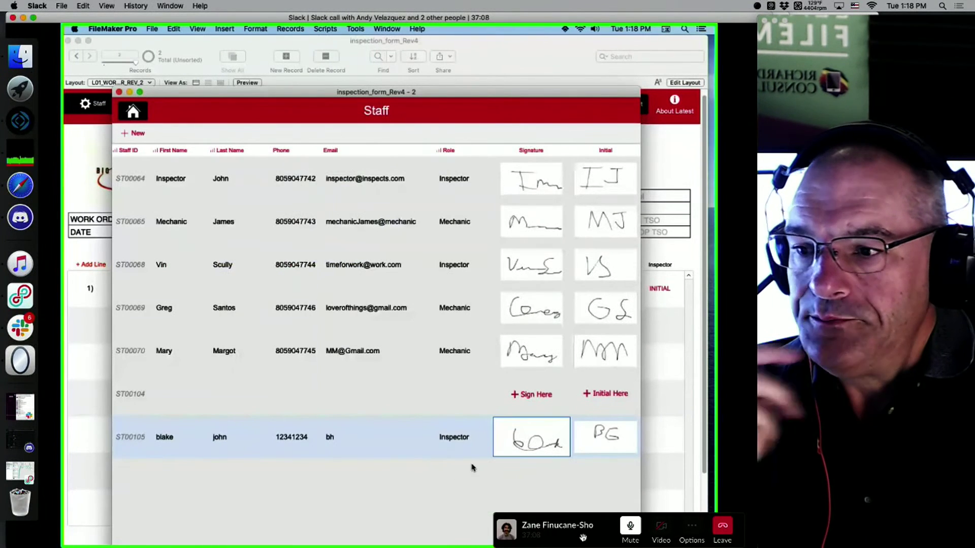
pyautogui.click(456, 442)
pyautogui.click(457, 482)
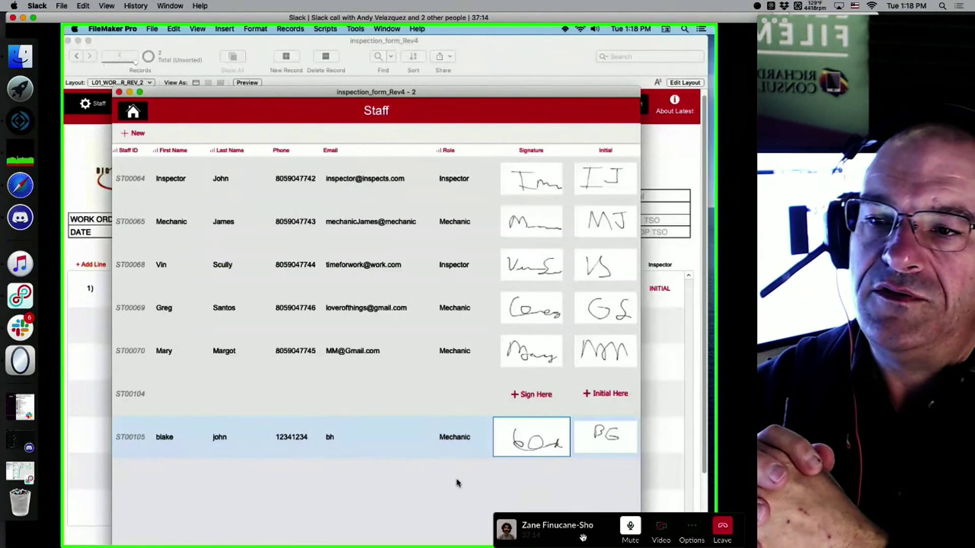
pyautogui.click(119, 93)
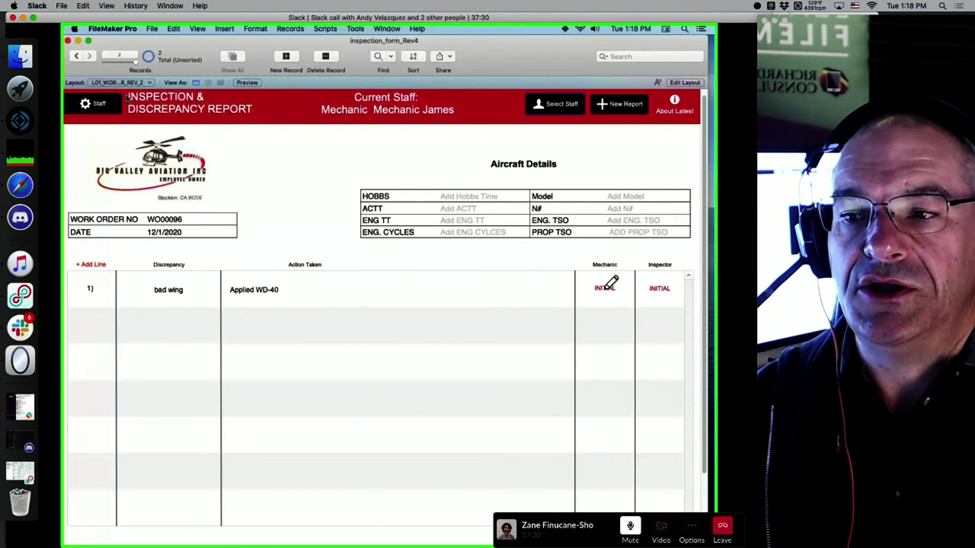
# Mark the current staff name, the first line's mechanic initial and the mechanic signature block with the pen.
pyautogui.moveTo(445, 110); pyautogui.dragTo(373, 105)
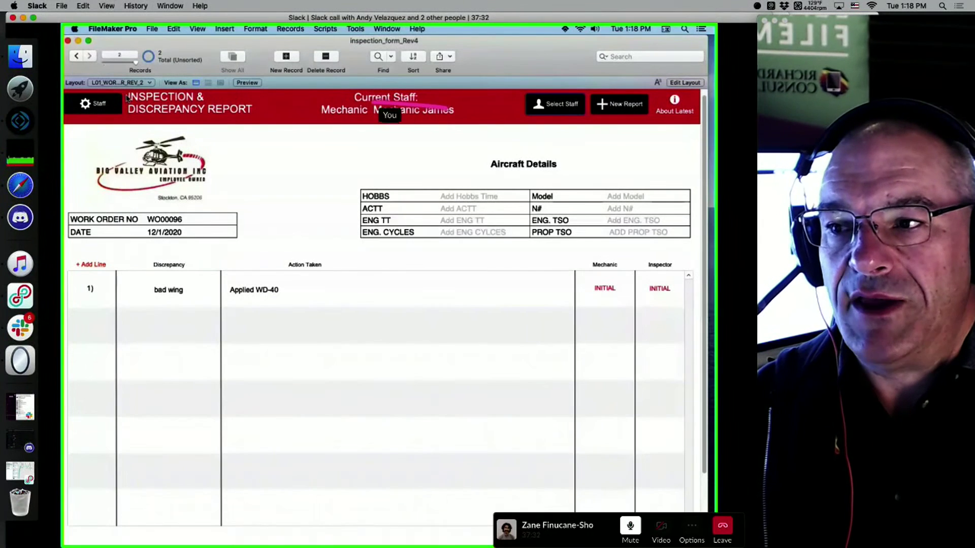
pyautogui.moveTo(619, 277); pyautogui.dragTo(595, 294)
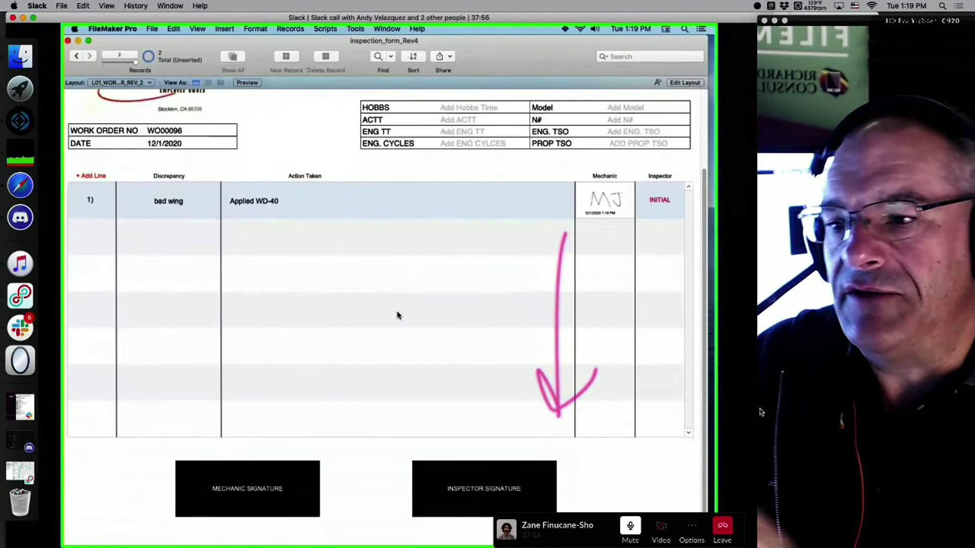
pyautogui.moveTo(288, 477); pyautogui.dragTo(236, 518)
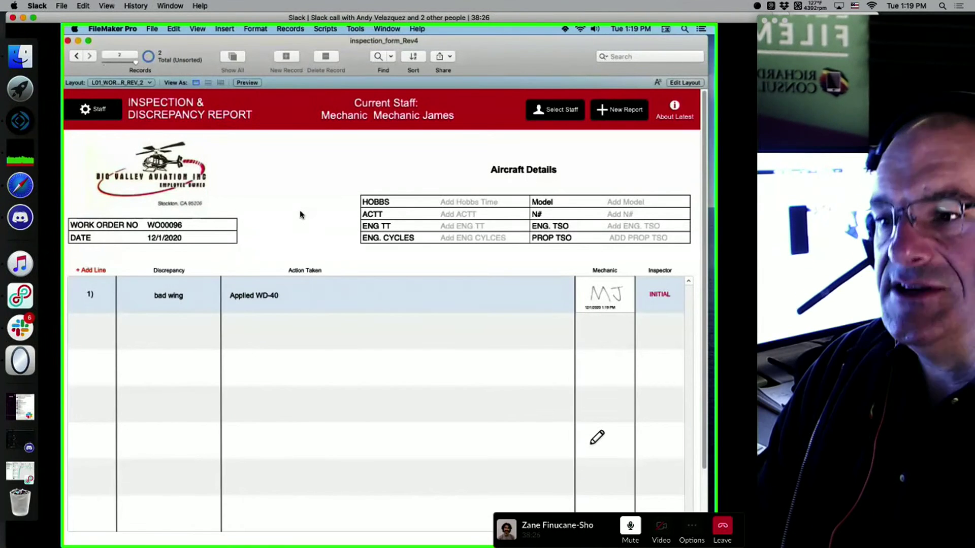
# Point out the Action Taken column and change the first line's action to "Took apart and rebuilt".
pyautogui.moveTo(355, 283)
pyautogui.mouseDown()
pyautogui.moveTo(223, 276)
pyautogui.moveTo(281, 307)
pyautogui.moveTo(448, 290)
pyautogui.moveTo(356, 282)
pyautogui.mouseUp()
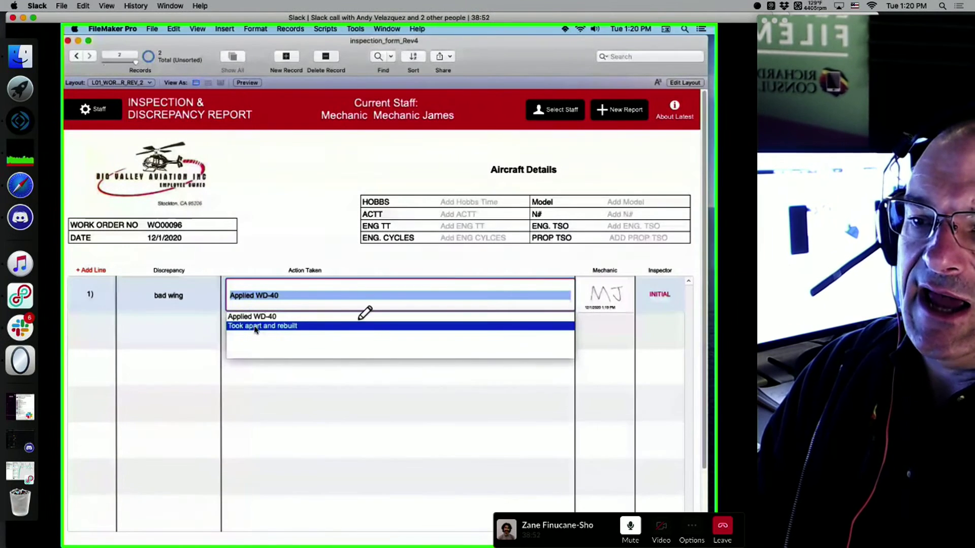
pyautogui.click(255, 326)
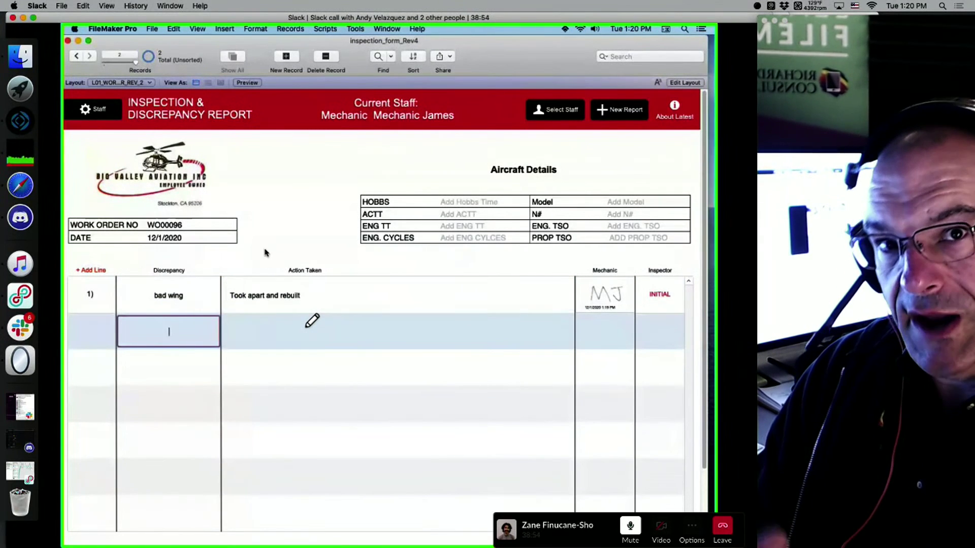
pyautogui.click(264, 253)
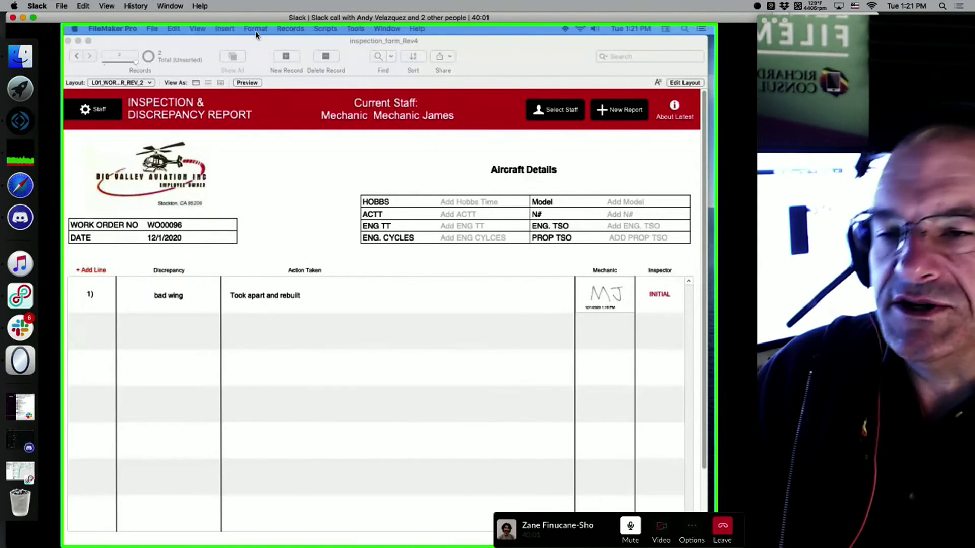
# Open flight_manifest.fmp12 from the desktop, show its manifest details and place its window beside the inspection report.
pyautogui.moveTo(824, 24)
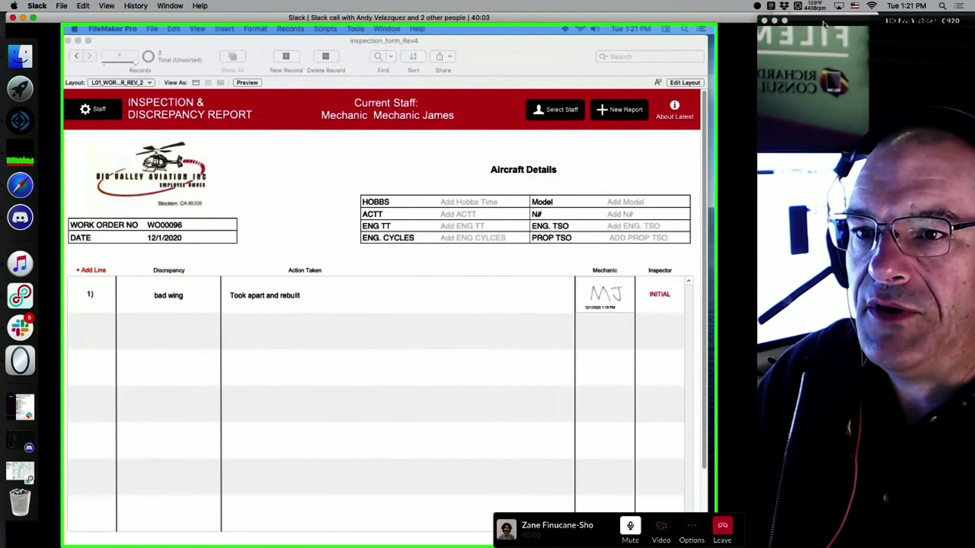
pyautogui.moveTo(824, 24); pyautogui.dragTo(914, 341)
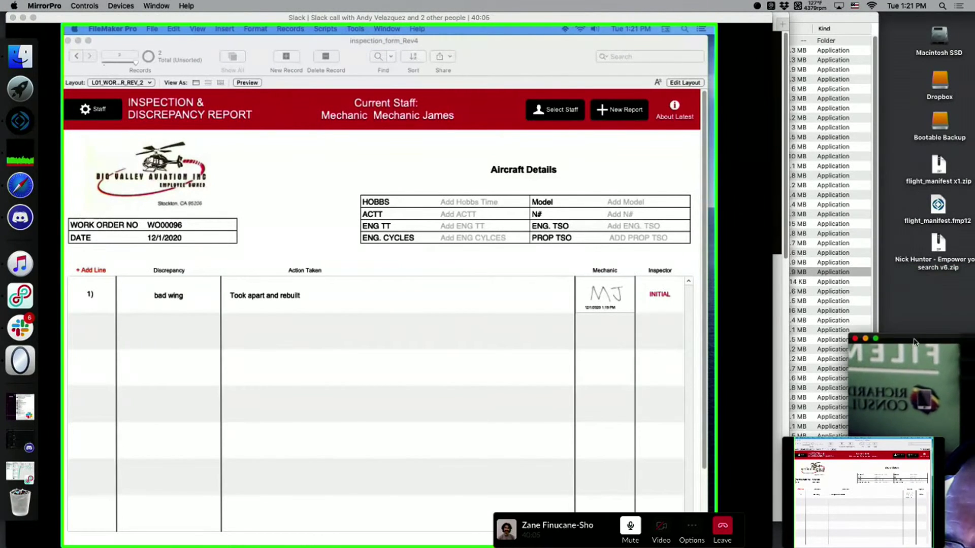
pyautogui.doubleClick(941, 213)
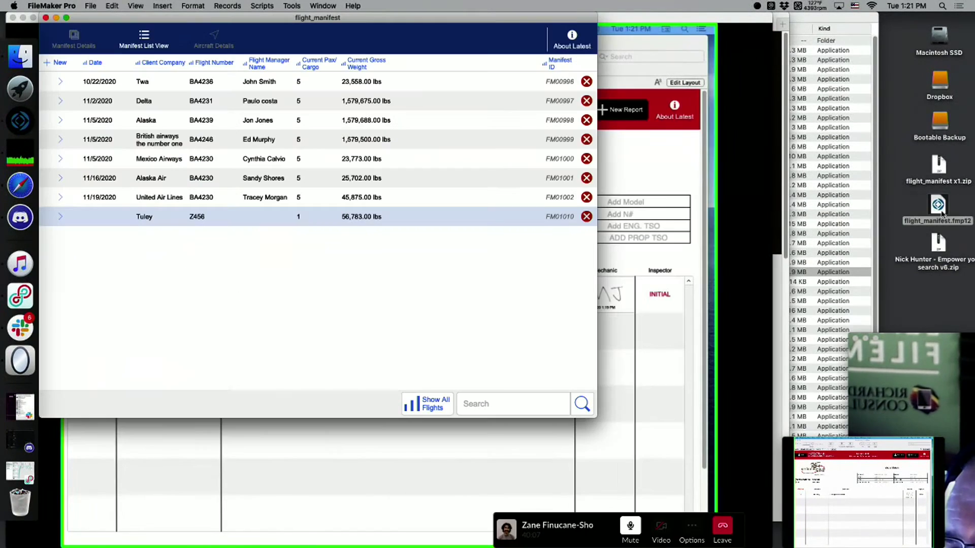
pyautogui.click(79, 46)
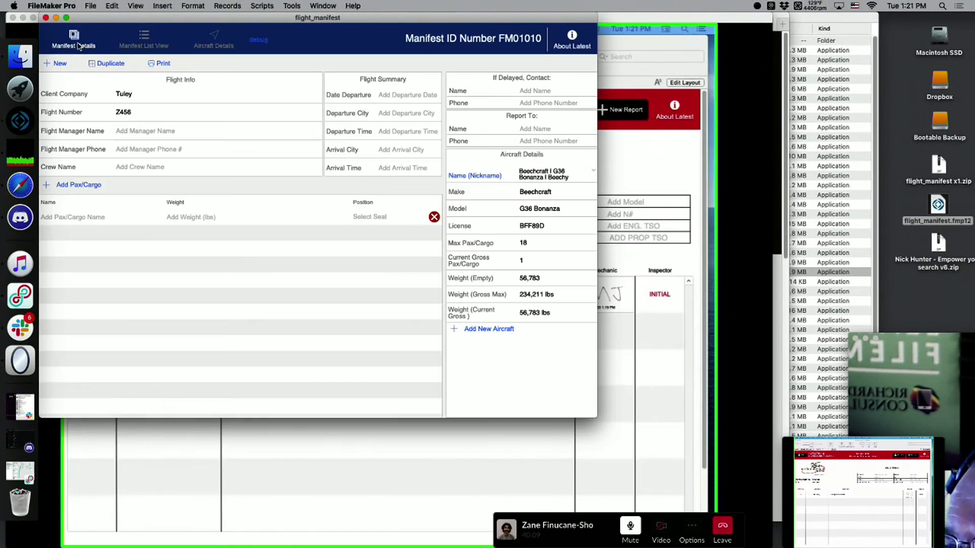
pyautogui.moveTo(445, 24); pyautogui.dragTo(692, 56)
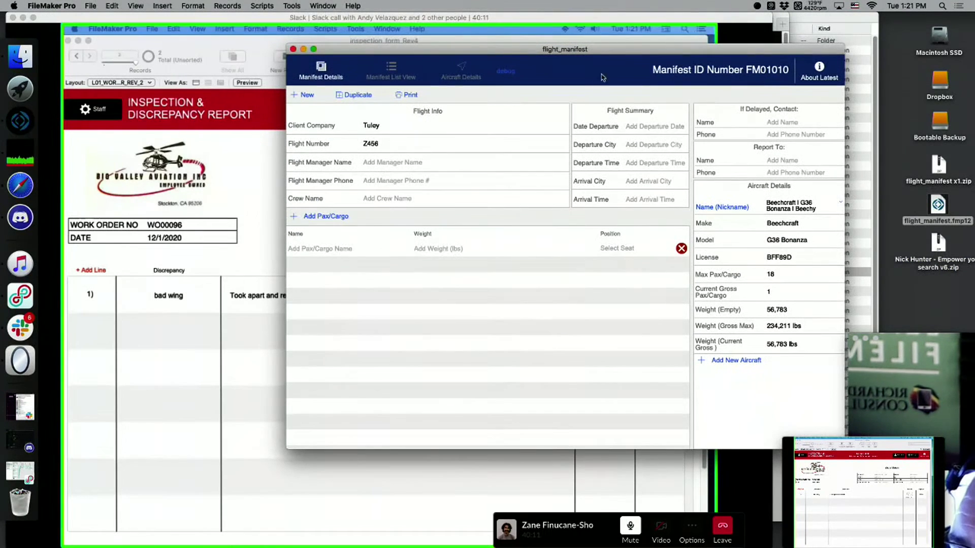
# Switch to the inspection report and back to flight_manifest to compare their layouts and Aircraft Details.
pyautogui.click(226, 192)
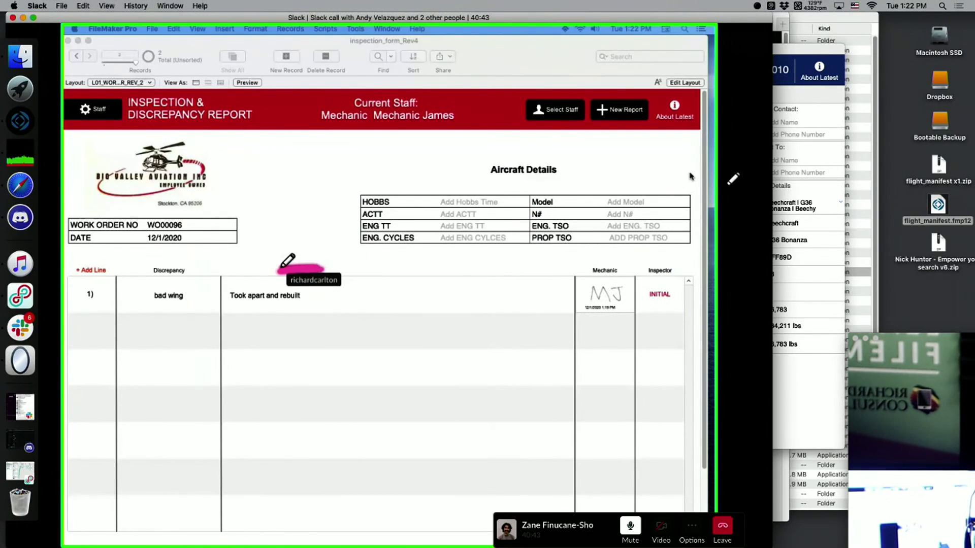
pyautogui.click(805, 161)
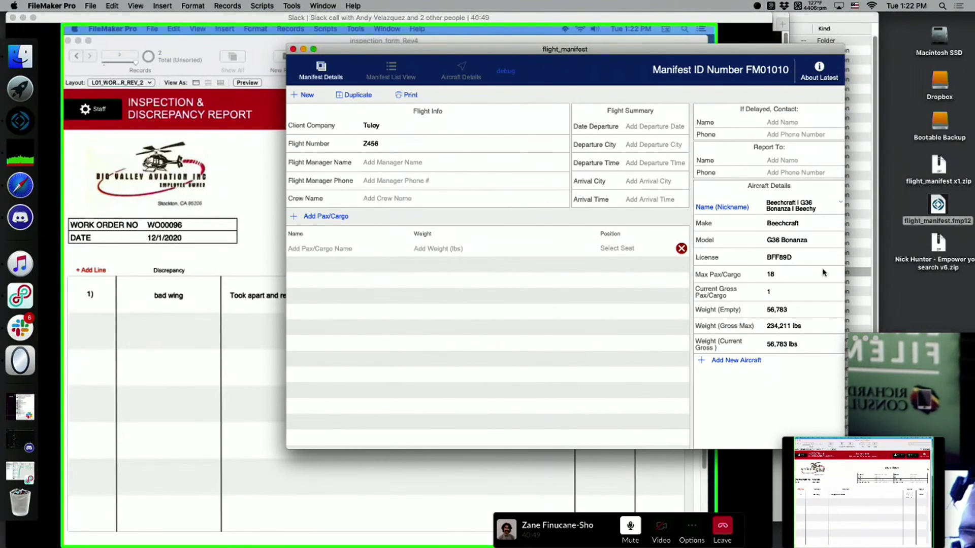
pyautogui.moveTo(882, 339); pyautogui.dragTo(875, 18)
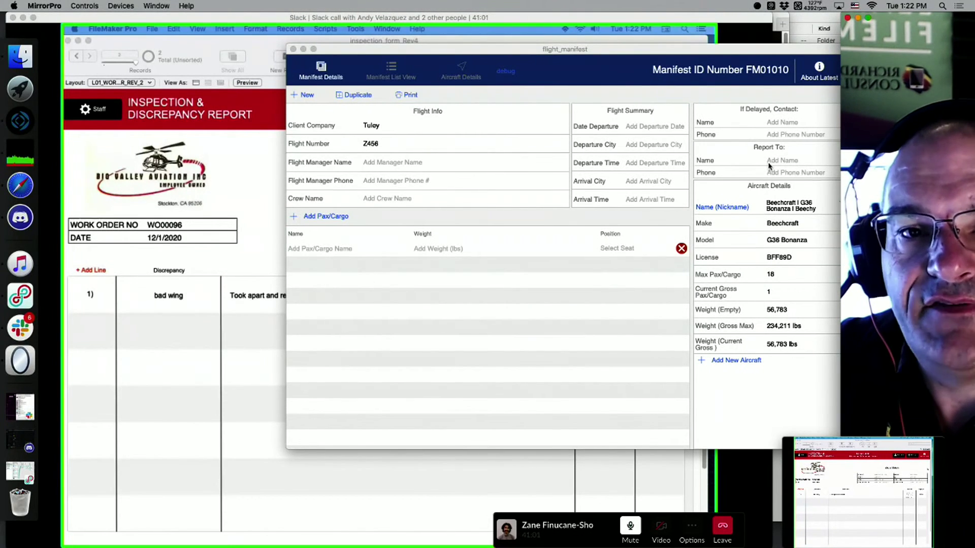
pyautogui.click(661, 59)
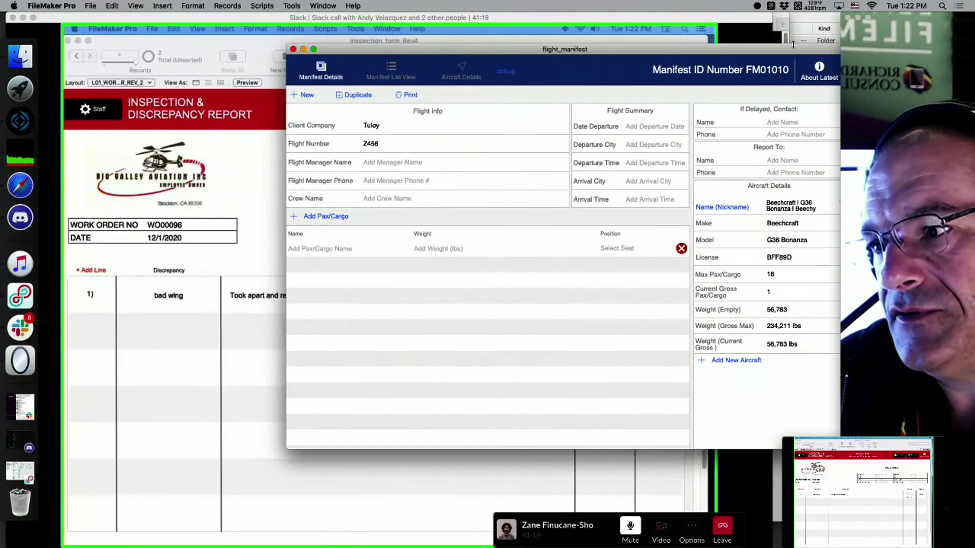
# Return to the shared inspection report and point out its Mechanic and Inspector column headings with the pen.
pyautogui.click(460, 17)
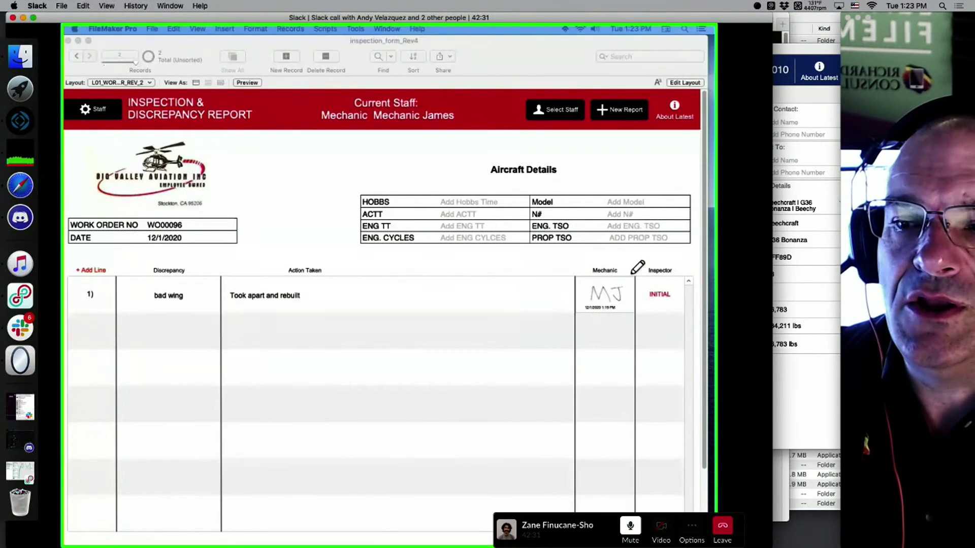
pyautogui.moveTo(630, 263)
pyautogui.mouseDown()
pyautogui.moveTo(576, 315)
pyautogui.moveTo(635, 262)
pyautogui.moveTo(644, 315)
pyautogui.moveTo(695, 267)
pyautogui.moveTo(639, 260)
pyautogui.mouseUp()
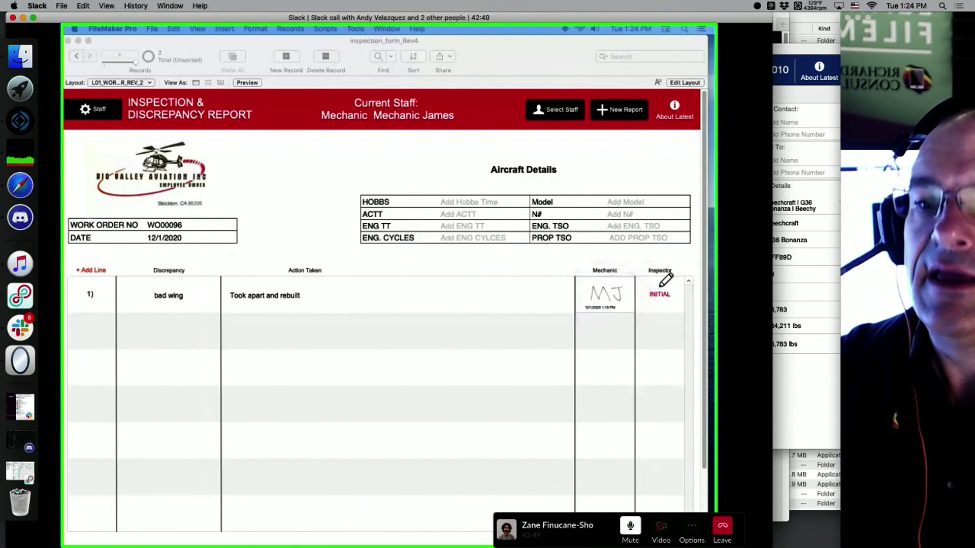
pyautogui.moveTo(628, 255)
pyautogui.mouseDown()
pyautogui.moveTo(577, 279)
pyautogui.moveTo(577, 312)
pyautogui.moveTo(627, 318)
pyautogui.moveTo(641, 265)
pyautogui.moveTo(669, 285)
pyautogui.mouseUp()
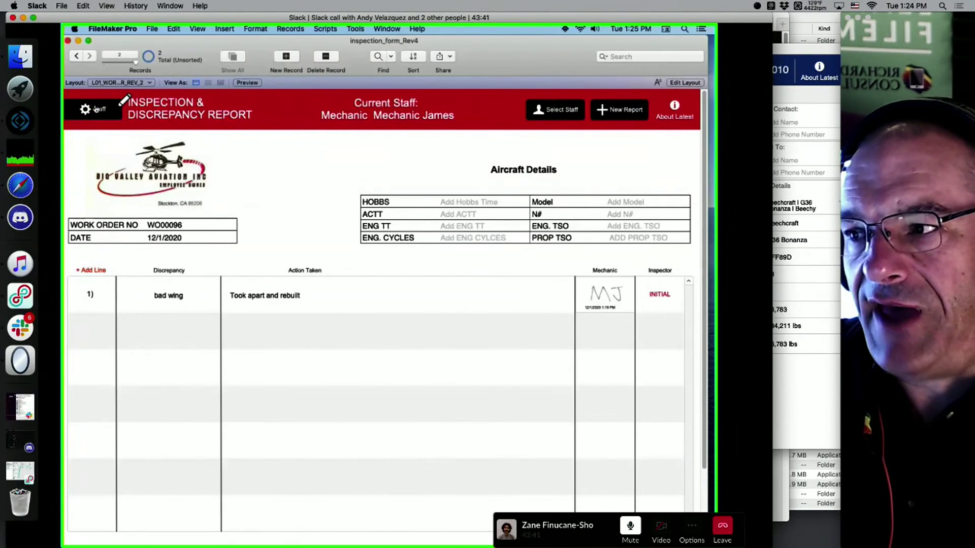
# Open the staff list and mark the blank record's signature field and the signatures above it with the pen.
pyautogui.click(96, 109)
pyautogui.click(95, 110)
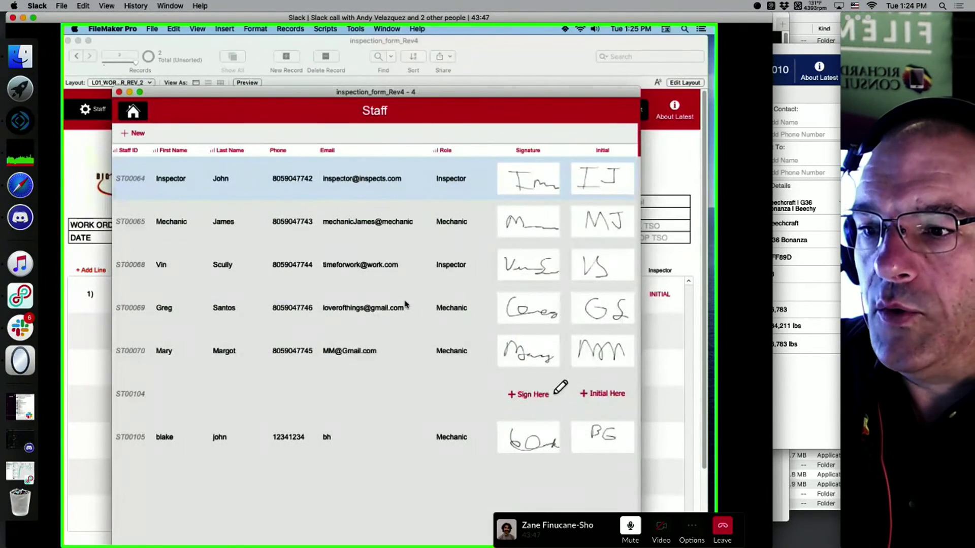
pyautogui.moveTo(553, 379)
pyautogui.mouseDown()
pyautogui.moveTo(559, 409)
pyautogui.moveTo(503, 404)
pyautogui.mouseUp()
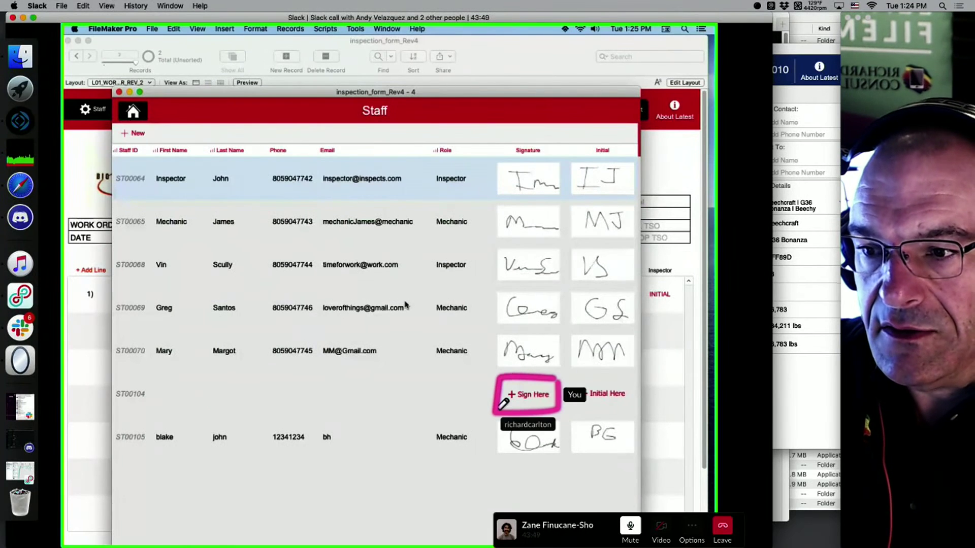
pyautogui.moveTo(553, 346)
pyautogui.mouseDown()
pyautogui.moveTo(522, 357)
pyautogui.moveTo(541, 352)
pyautogui.mouseUp()
pyautogui.moveTo(543, 295); pyautogui.dragTo(564, 315)
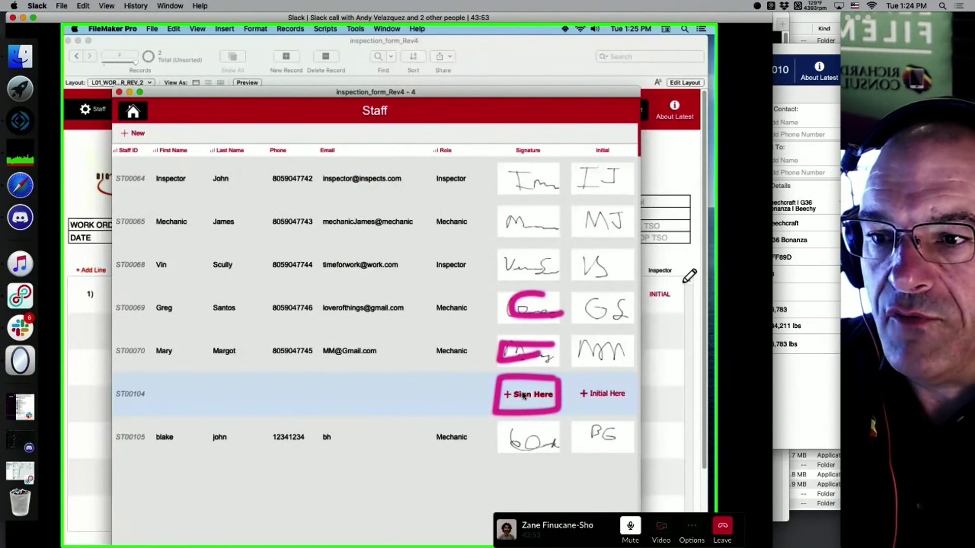
pyautogui.moveTo(686, 282)
pyautogui.mouseDown()
pyautogui.moveTo(645, 300)
pyautogui.moveTo(683, 318)
pyautogui.mouseUp()
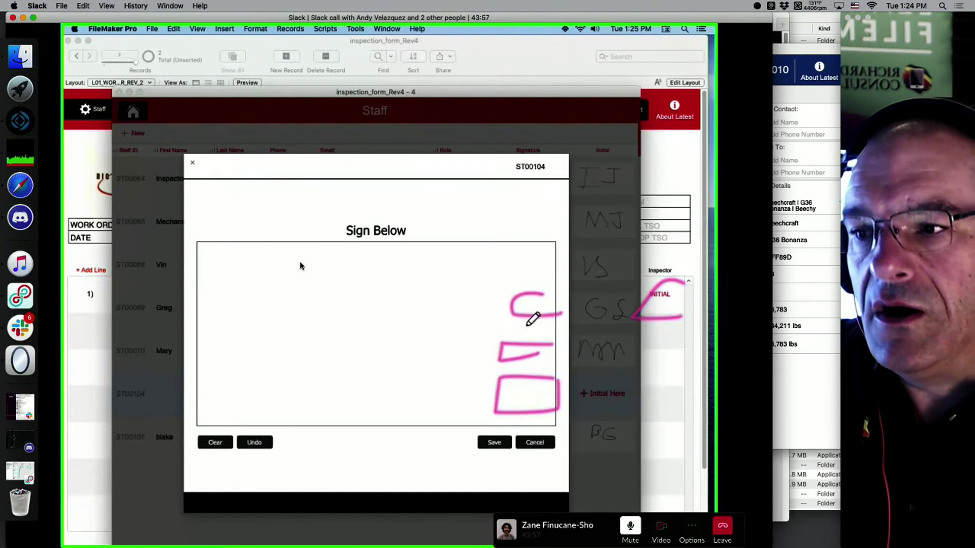
pyautogui.moveTo(602, 161)
pyautogui.mouseDown()
pyautogui.moveTo(566, 193)
pyautogui.moveTo(617, 188)
pyautogui.moveTo(600, 178)
pyautogui.moveTo(691, 277)
pyautogui.moveTo(678, 303)
pyautogui.moveTo(697, 281)
pyautogui.mouseUp()
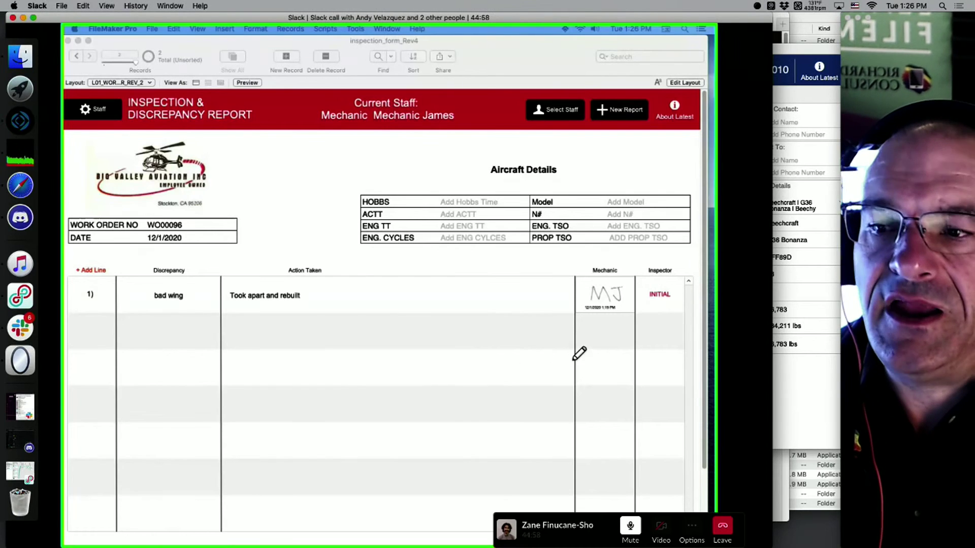
# Mark the first report line's mechanic initials and the Inspector column with the pen.
pyautogui.moveTo(631, 271); pyautogui.dragTo(569, 303)
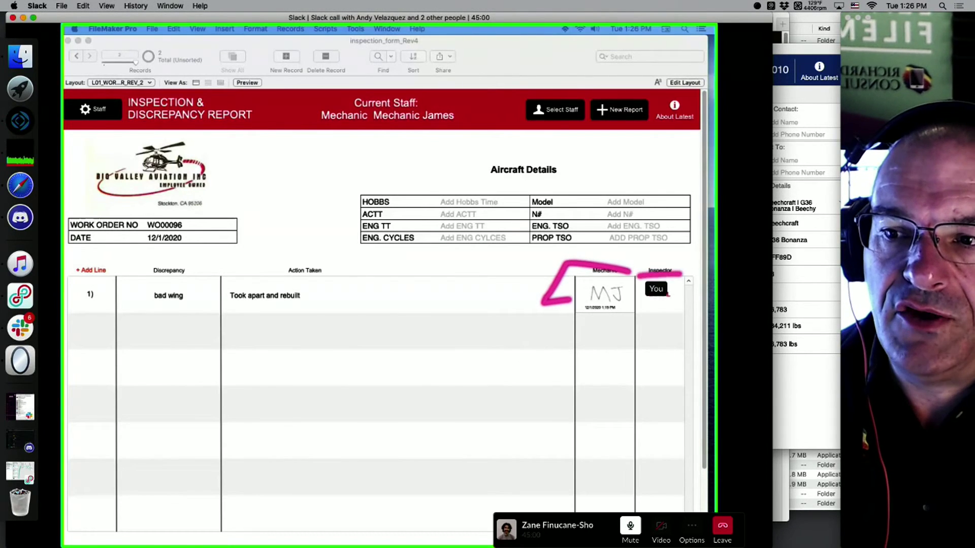
pyautogui.moveTo(637, 272)
pyautogui.mouseDown()
pyautogui.moveTo(678, 312)
pyautogui.moveTo(681, 275)
pyautogui.mouseUp()
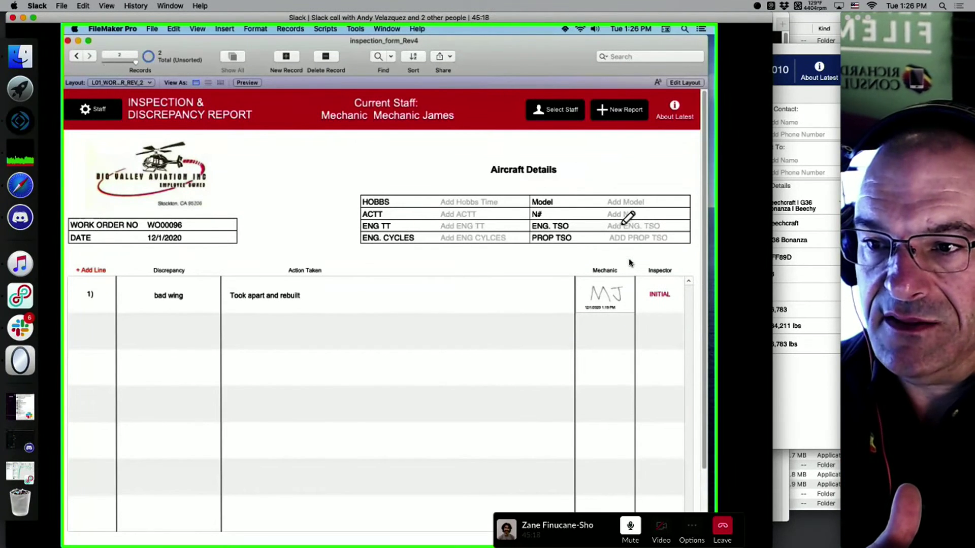
pyautogui.moveTo(693, 141)
pyautogui.mouseDown()
pyautogui.moveTo(694, 249)
pyautogui.moveTo(609, 490)
pyautogui.moveTo(152, 465)
pyautogui.moveTo(447, 99)
pyautogui.moveTo(663, 94)
pyautogui.mouseUp()
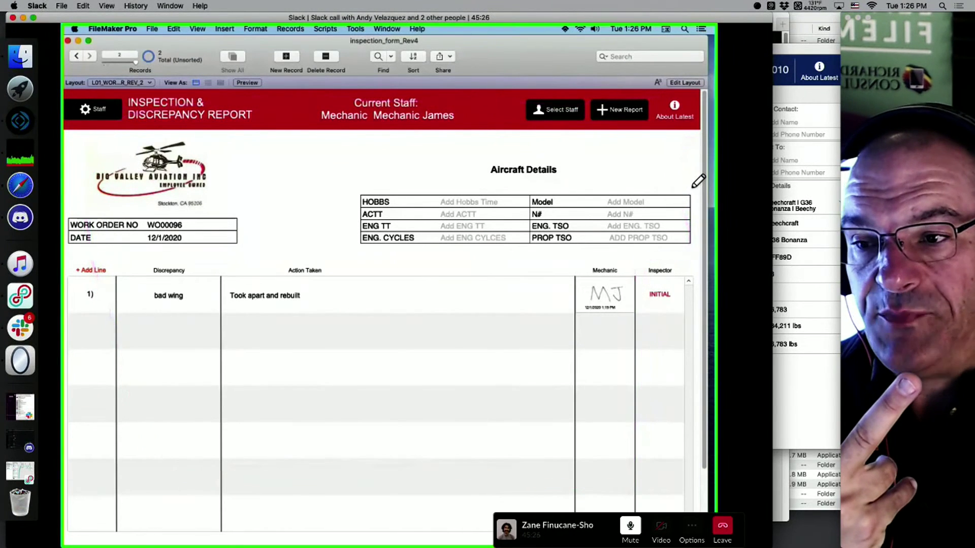
pyautogui.moveTo(629, 269); pyautogui.dragTo(584, 318)
pyautogui.moveTo(688, 271)
pyautogui.mouseDown()
pyautogui.moveTo(637, 318)
pyautogui.moveTo(644, 269)
pyautogui.mouseUp()
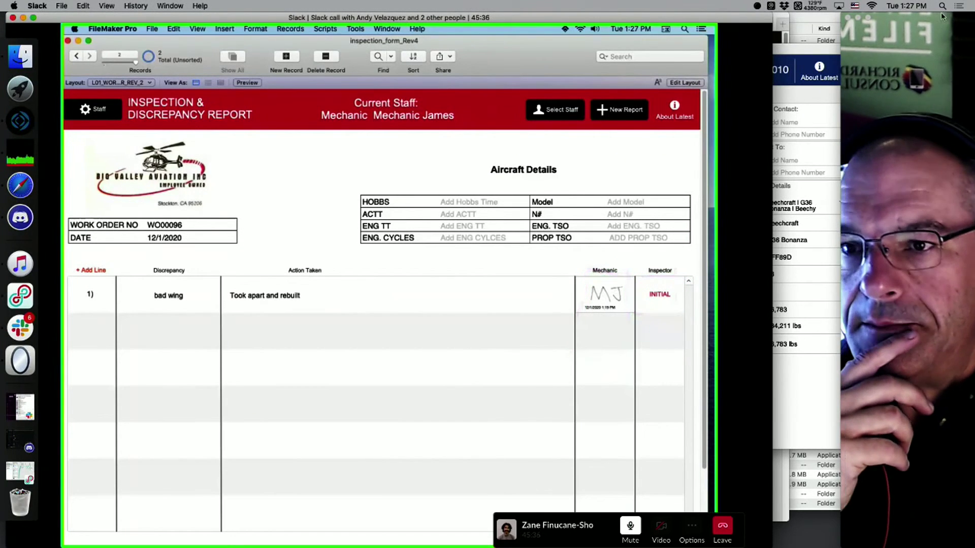
pyautogui.click(871, 28)
pyautogui.moveTo(872, 29); pyautogui.dragTo(838, 18)
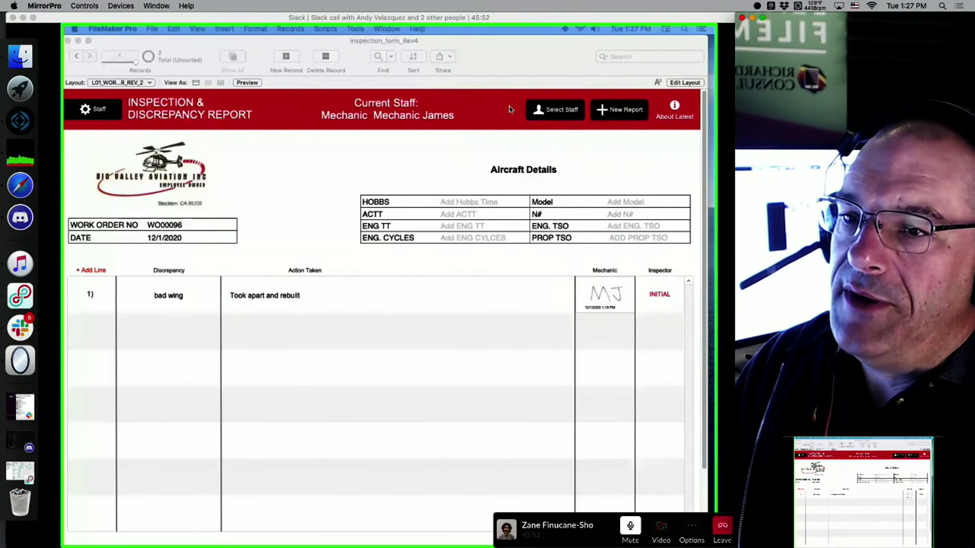
# Mark the Current Staff role in the report header and the Inspector column's initial field with the pen.
pyautogui.click(507, 160)
pyautogui.moveTo(495, 118)
pyautogui.mouseDown()
pyautogui.moveTo(472, 109)
pyautogui.moveTo(508, 93)
pyautogui.mouseUp()
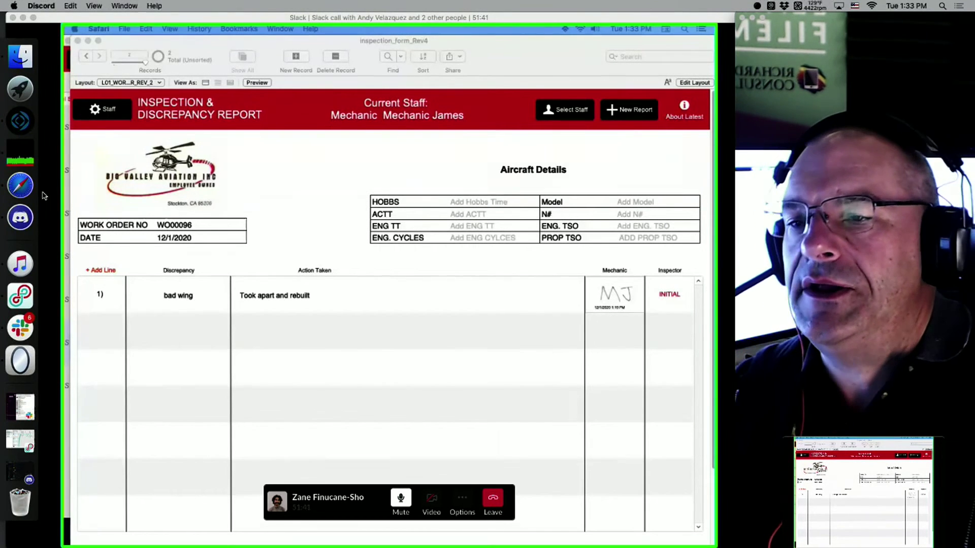
pyautogui.moveTo(639, 256)
pyautogui.mouseDown()
pyautogui.moveTo(571, 257)
pyautogui.moveTo(637, 325)
pyautogui.moveTo(641, 257)
pyautogui.moveTo(701, 285)
pyautogui.moveTo(644, 314)
pyautogui.moveTo(643, 258)
pyautogui.mouseUp()
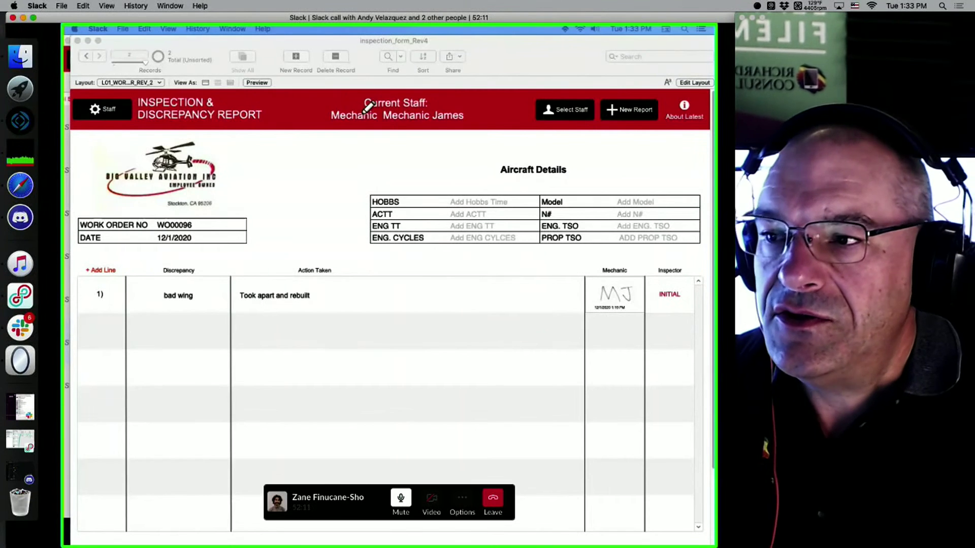
pyautogui.moveTo(363, 104)
pyautogui.mouseDown()
pyautogui.moveTo(356, 116)
pyautogui.moveTo(342, 102)
pyautogui.moveTo(335, 129)
pyautogui.moveTo(401, 126)
pyautogui.moveTo(391, 99)
pyautogui.moveTo(362, 94)
pyautogui.mouseUp()
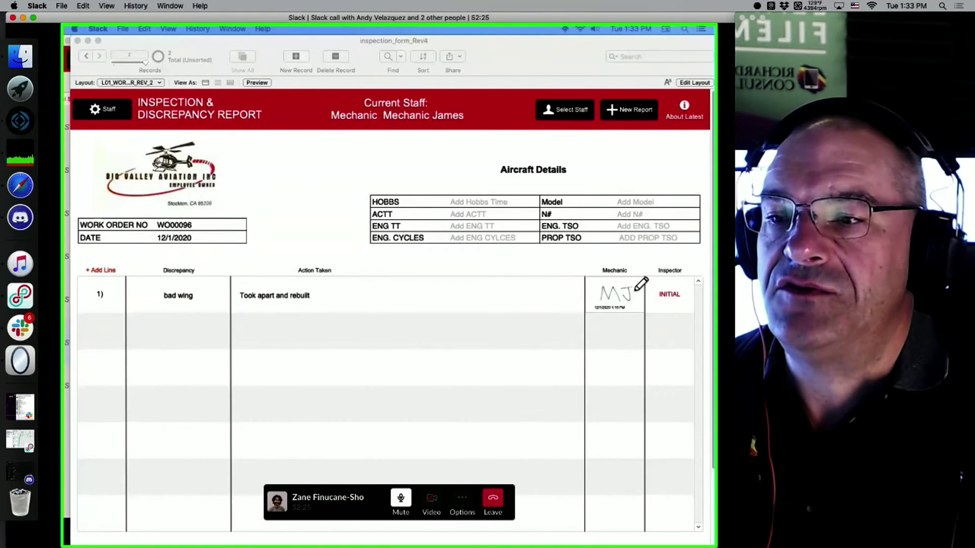
pyautogui.moveTo(691, 264); pyautogui.dragTo(653, 259)
pyautogui.moveTo(378, 102); pyautogui.dragTo(378, 134)
pyautogui.moveTo(683, 260)
pyautogui.mouseDown()
pyautogui.moveTo(653, 275)
pyautogui.moveTo(680, 329)
pyautogui.moveTo(684, 265)
pyautogui.mouseUp()
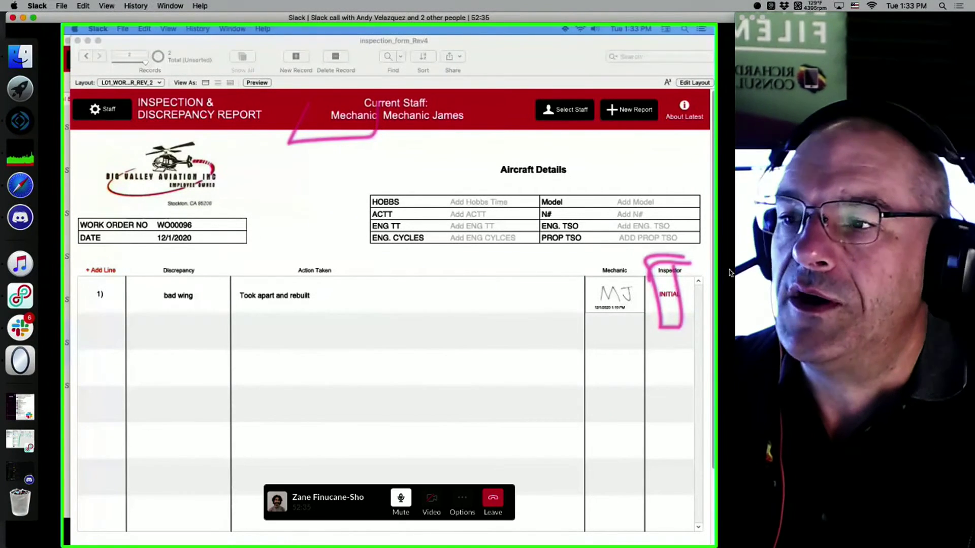
pyautogui.moveTo(654, 257)
pyautogui.mouseDown()
pyautogui.moveTo(703, 258)
pyautogui.moveTo(653, 317)
pyautogui.moveTo(702, 315)
pyautogui.moveTo(707, 243)
pyautogui.mouseUp()
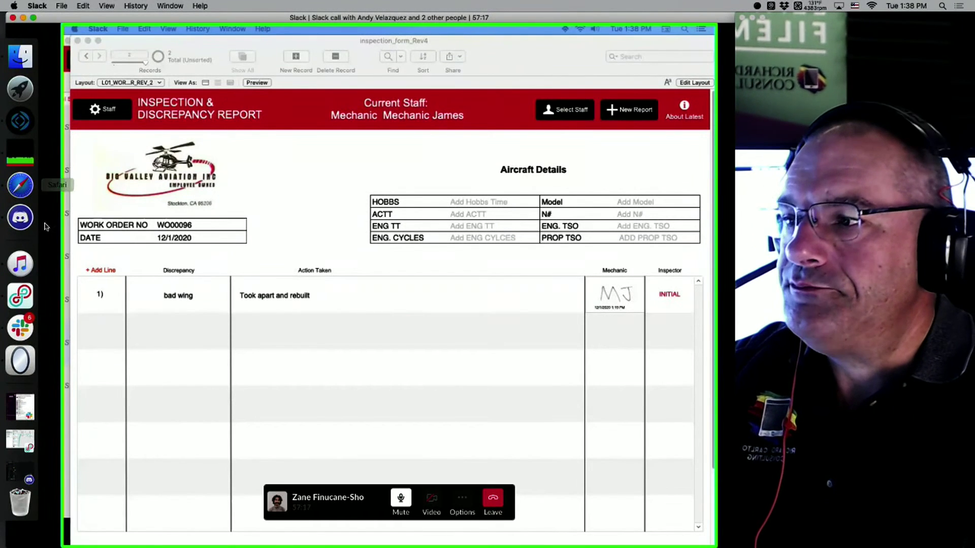
# Switch to flight_manifest in FileMaker Pro, review its accounts and privilege sets in Manage Security, and close it without changes.
pyautogui.click(26, 130)
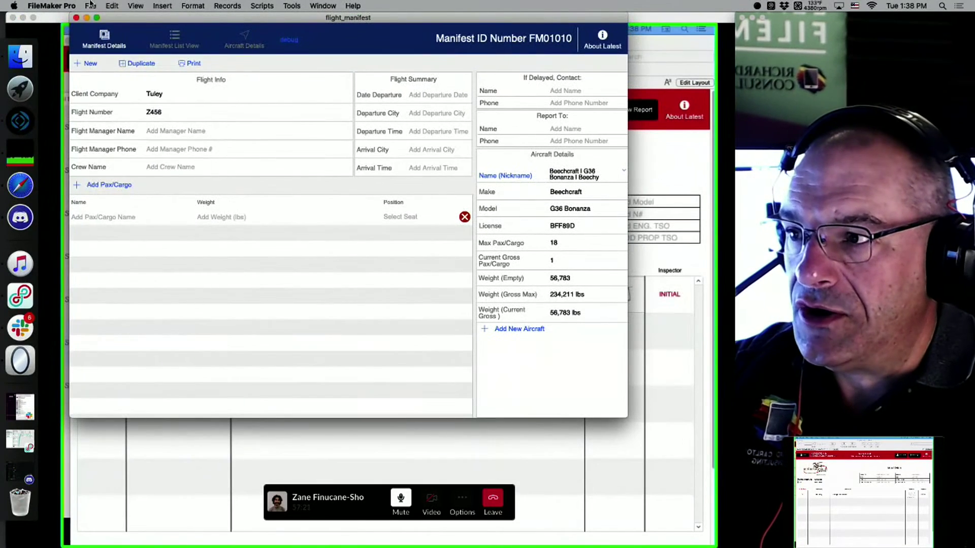
pyautogui.click(90, 4)
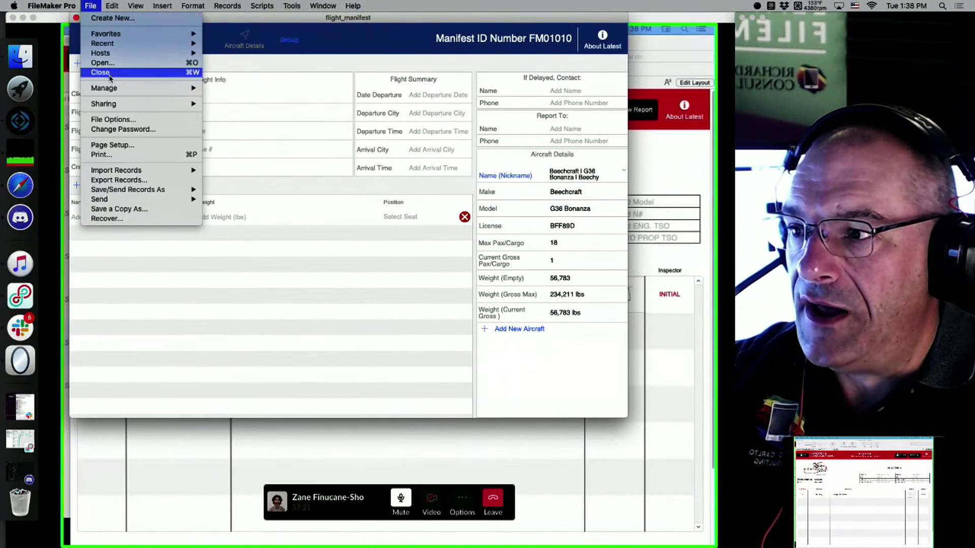
pyautogui.moveTo(190, 87)
pyautogui.click(232, 97)
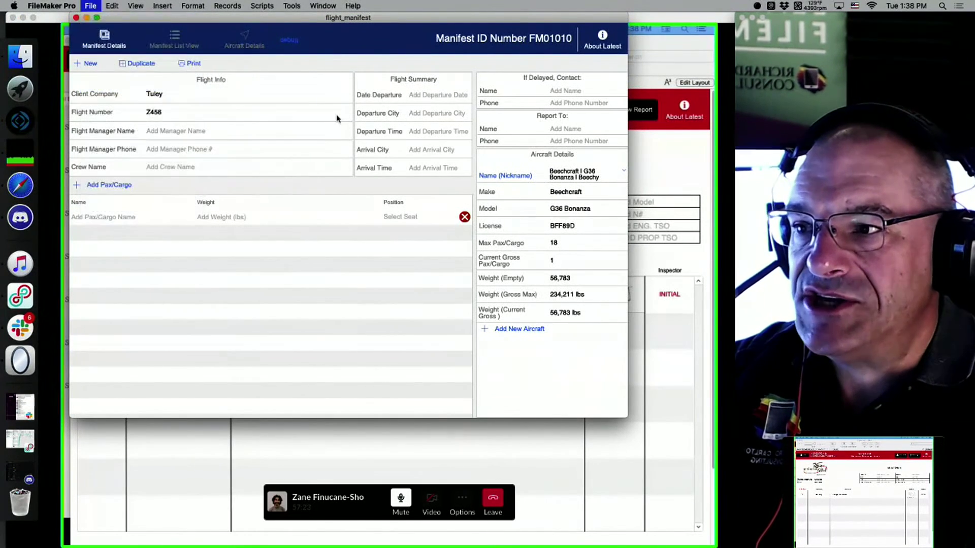
pyautogui.click(384, 124)
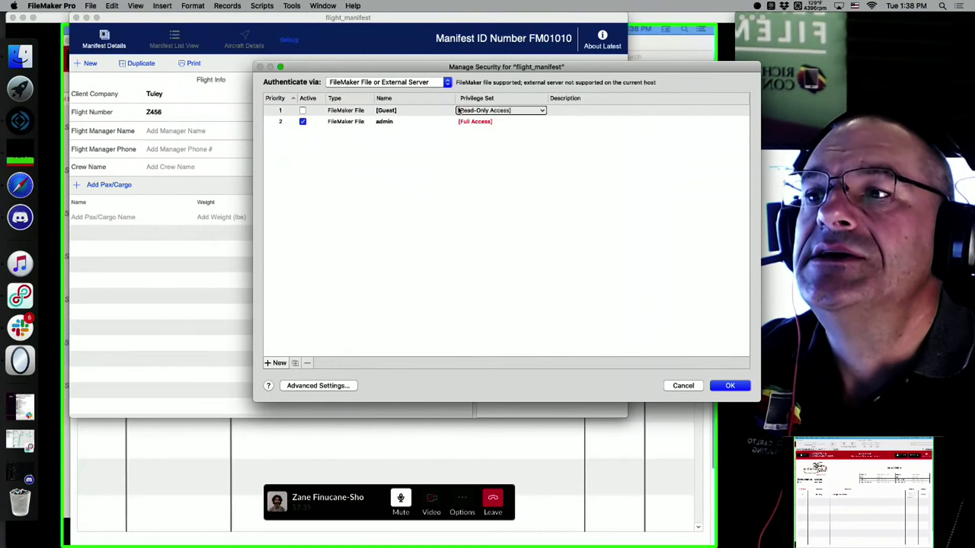
pyautogui.click(683, 392)
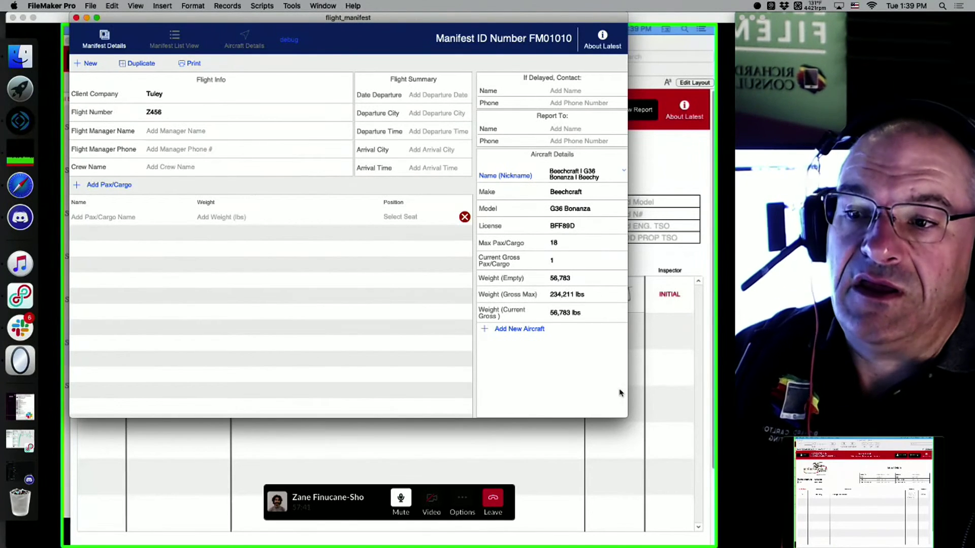
# Widen the flight_manifest window slightly, and return to the shared inspection report to mark the first line's Mechanic and Inspector cells.
pyautogui.moveTo(634, 414)
pyautogui.mouseDown()
pyautogui.moveTo(742, 413)
pyautogui.moveTo(644, 407)
pyautogui.mouseUp()
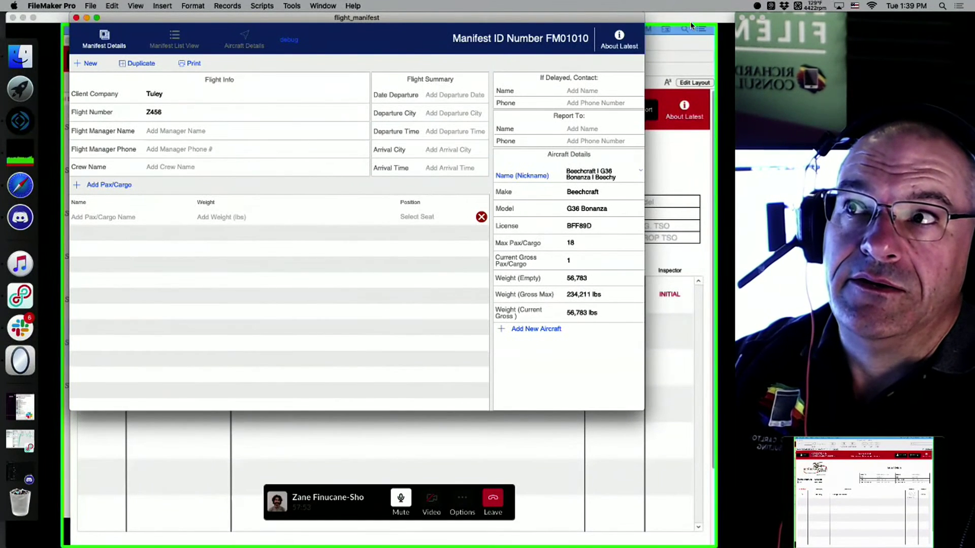
pyautogui.click(685, 136)
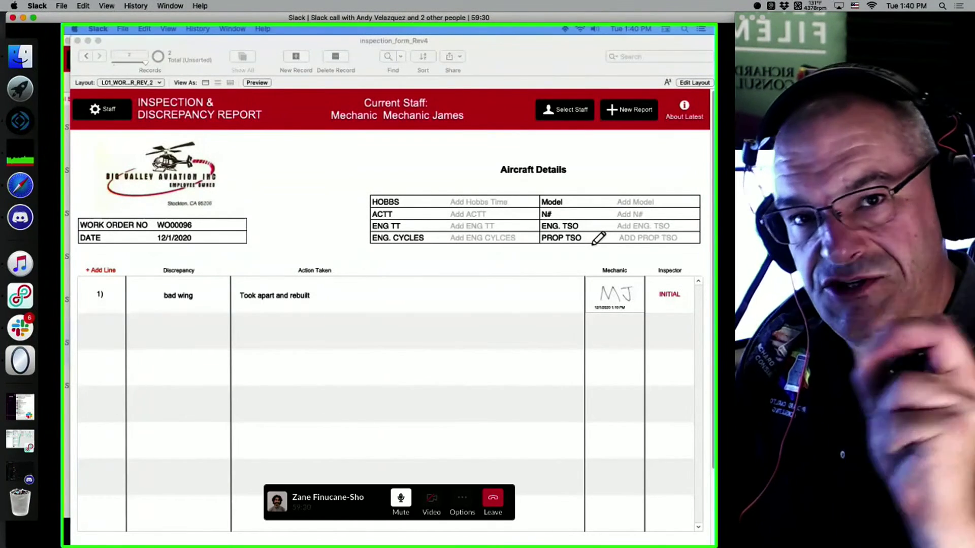
pyautogui.moveTo(635, 268)
pyautogui.mouseDown()
pyautogui.moveTo(584, 269)
pyautogui.moveTo(637, 309)
pyautogui.moveTo(667, 268)
pyautogui.moveTo(686, 314)
pyautogui.moveTo(669, 313)
pyautogui.mouseUp()
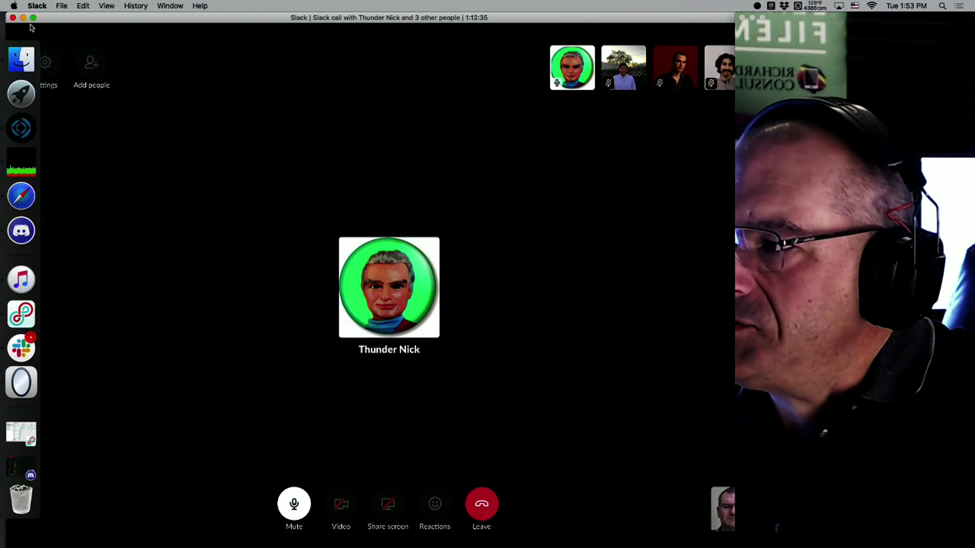
# Minimize the Slack call window and switch to Safari to view the Live Broadcast Schedule on fmtraining.tv.
pyautogui.press('super+m')
pyautogui.press('super+Tab')
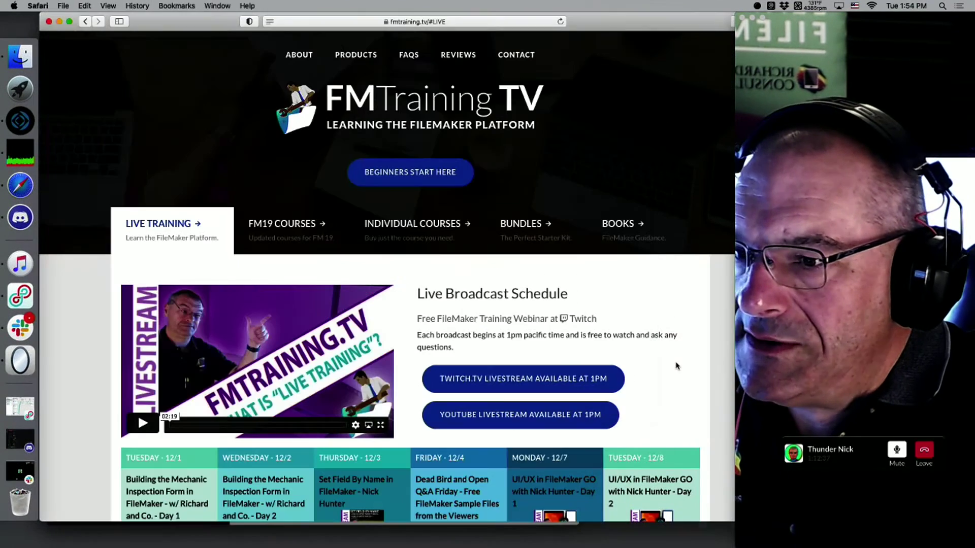
pyautogui.scroll(-5, 683, 239)
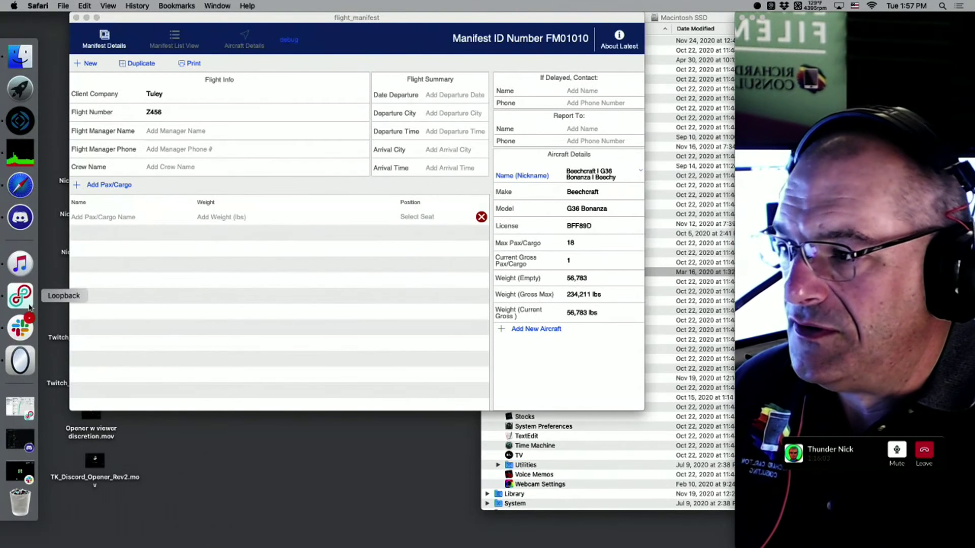
# Switch to Slack, move its main window out of the way, and bring up the full call window.
pyautogui.click(17, 331)
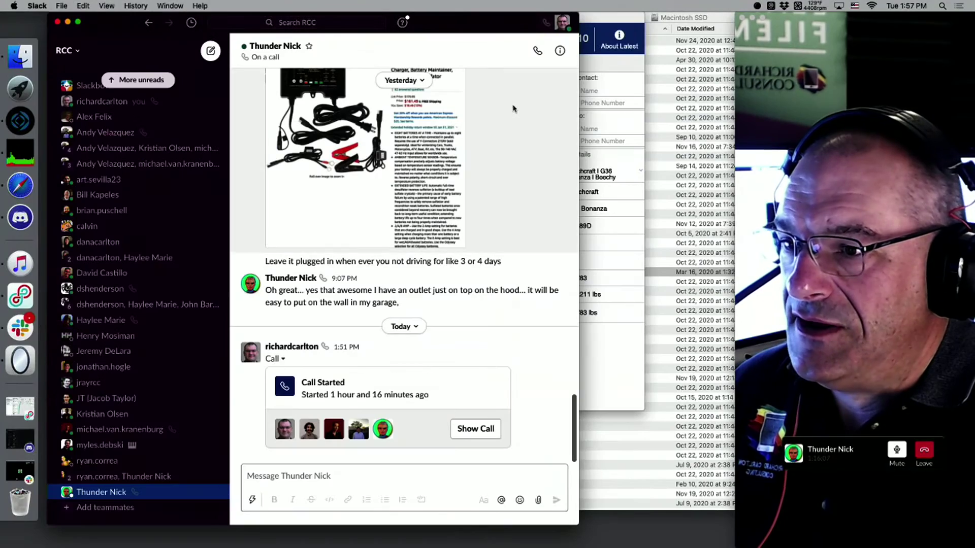
pyautogui.moveTo(485, 26); pyautogui.dragTo(537, 542)
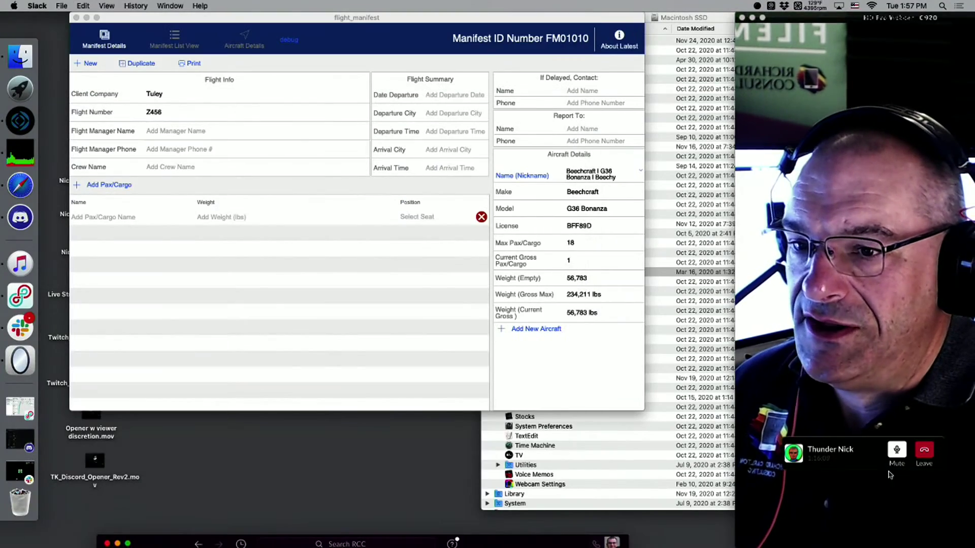
pyautogui.click(825, 464)
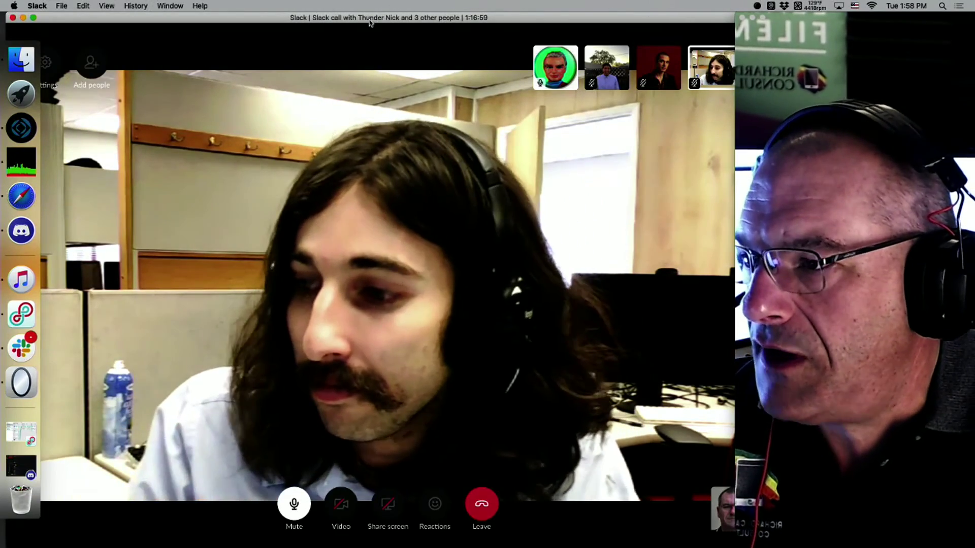
# Move the call and flight_manifest windows aside to uncover the desktop files, and play Twitch_Clsoing_Credits.mov full screen.
pyautogui.moveTo(388, 48); pyautogui.dragTo(632, 317)
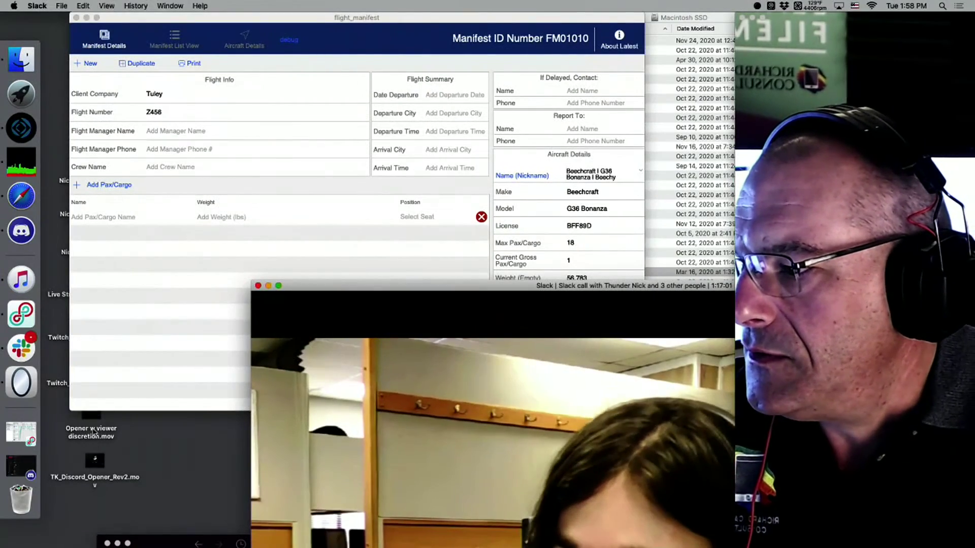
pyautogui.click(189, 359)
pyautogui.moveTo(163, 18); pyautogui.dragTo(266, 18)
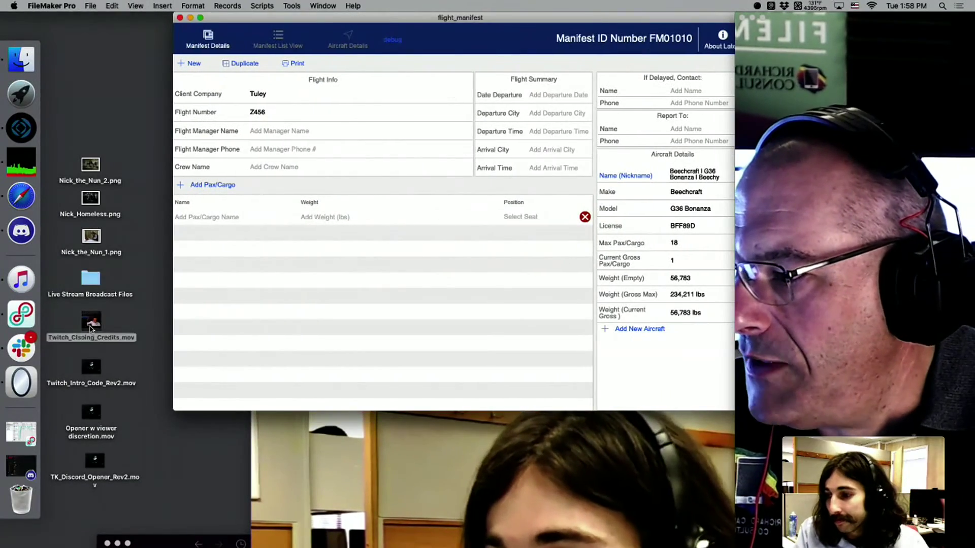
pyautogui.doubleClick(91, 328)
pyautogui.press('ctrl+super+f')
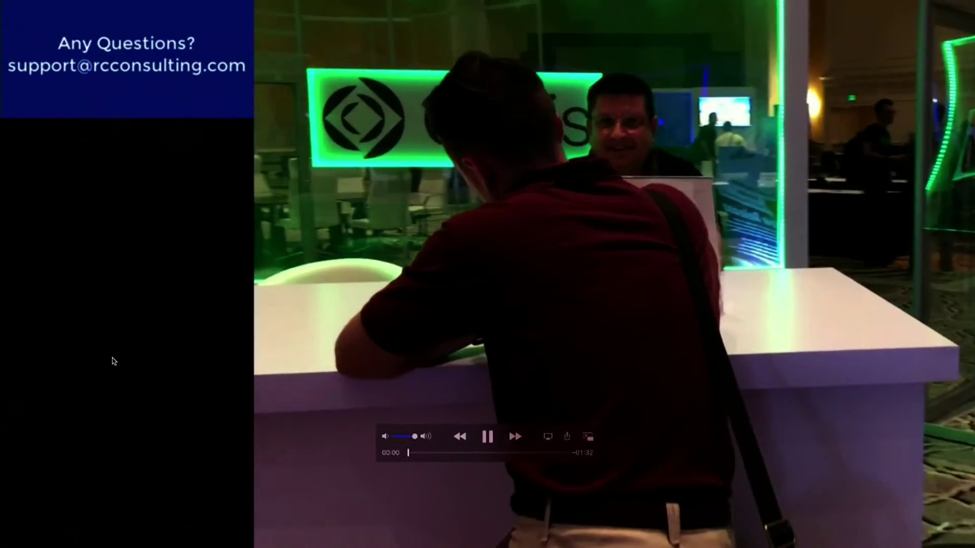